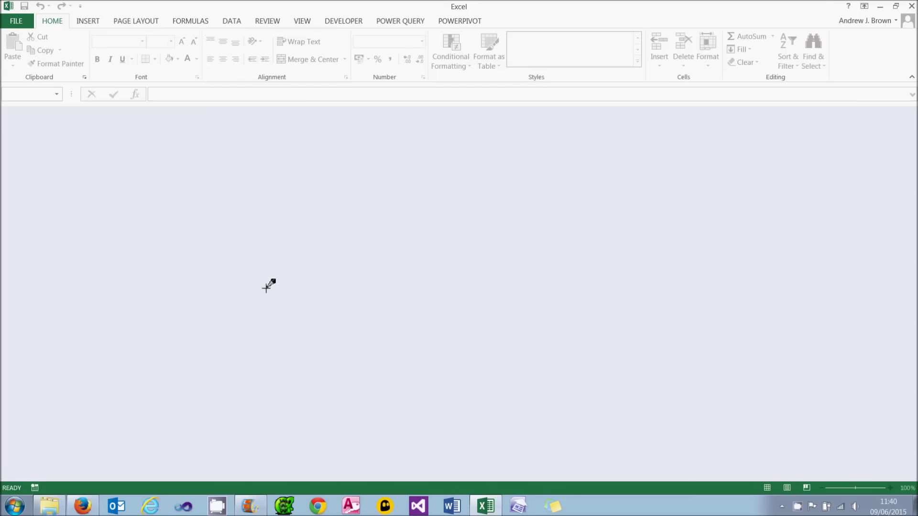
Check the tutorial blog page, then switch back to Excel
{"action": "left_click", "coordinate": [82, 505]}
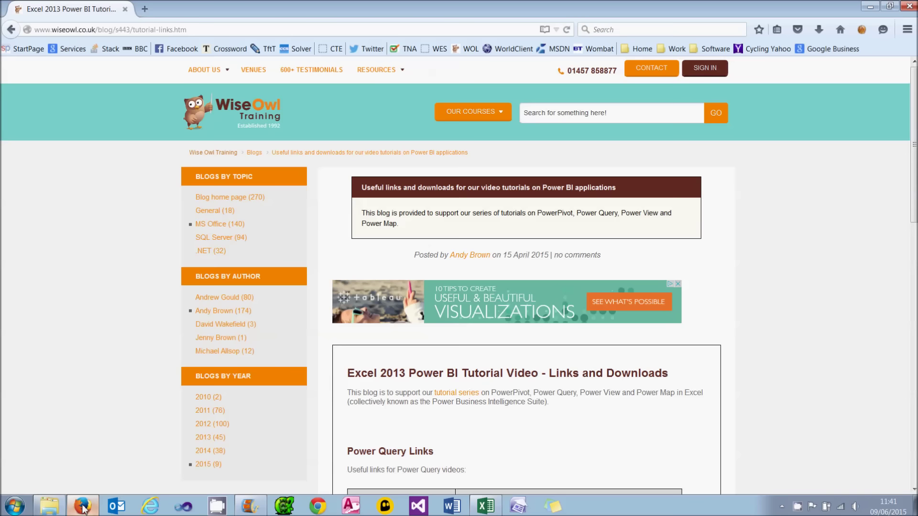
{"action": "left_click_drag", "start_coordinate": [914, 195], "coordinate": [915, 433]}
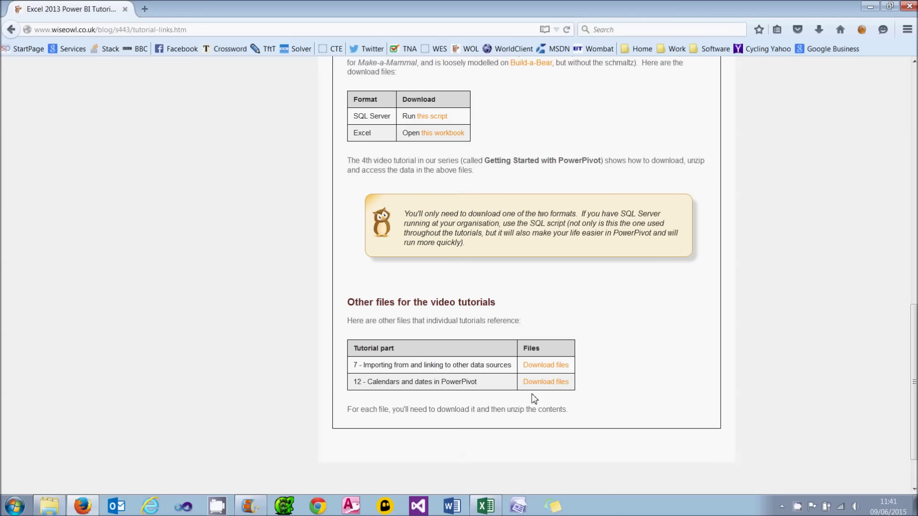
{"action": "left_click", "coordinate": [492, 504]}
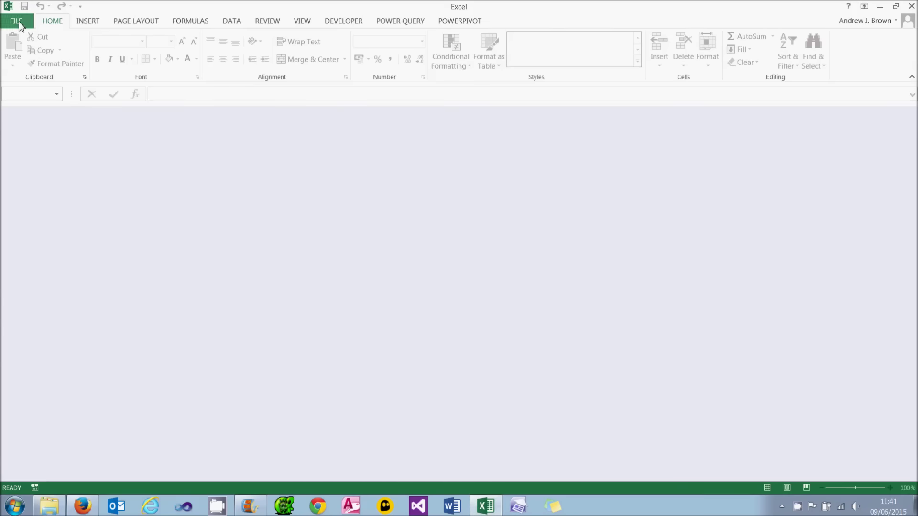
Open MAM data.xlsx from Recent Workbooks and try inserting a Power View report
{"action": "left_click", "coordinate": [18, 21]}
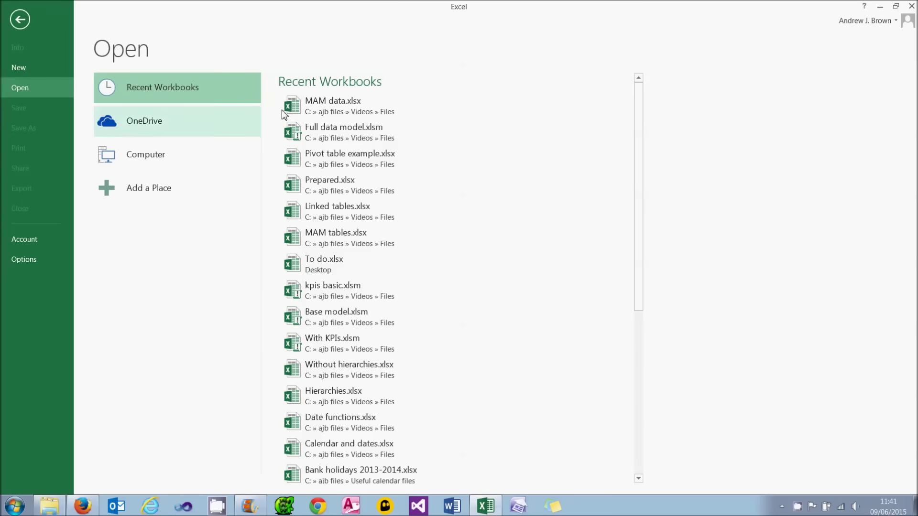
{"action": "left_click", "coordinate": [318, 115]}
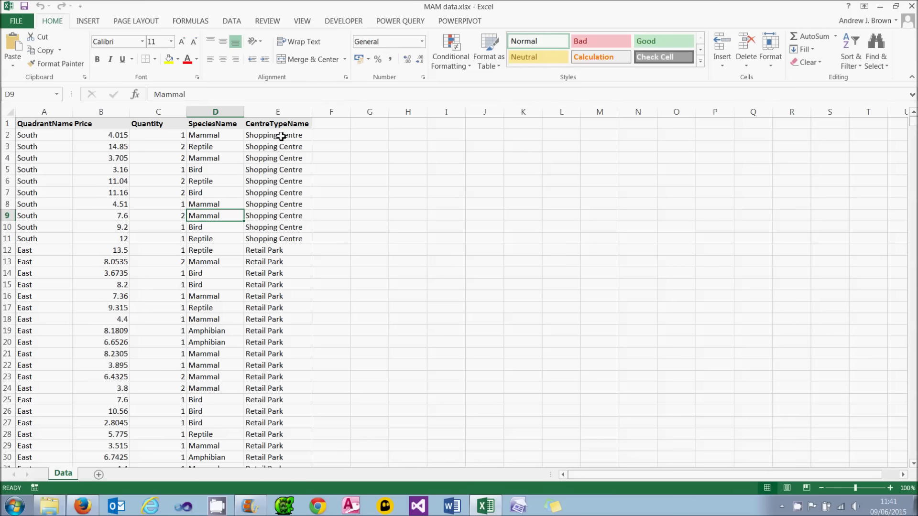
{"action": "left_click", "coordinate": [87, 22]}
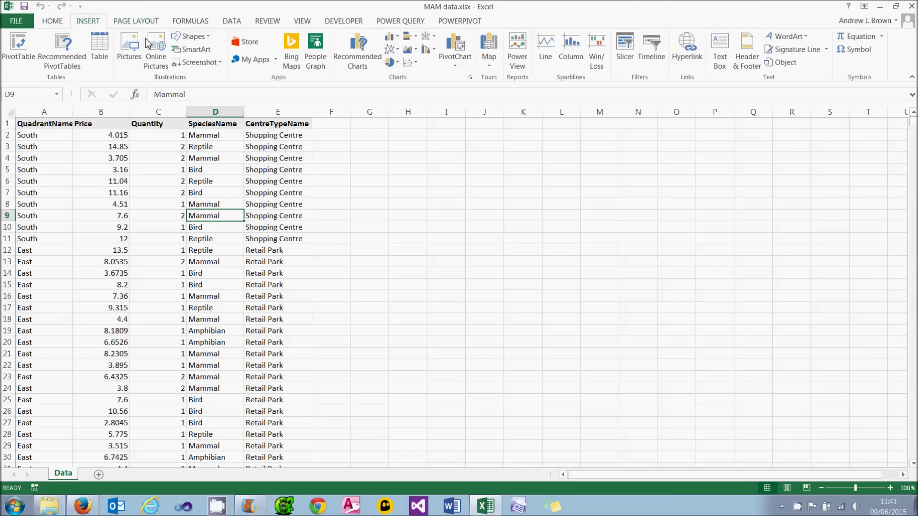
{"action": "left_click", "coordinate": [527, 67]}
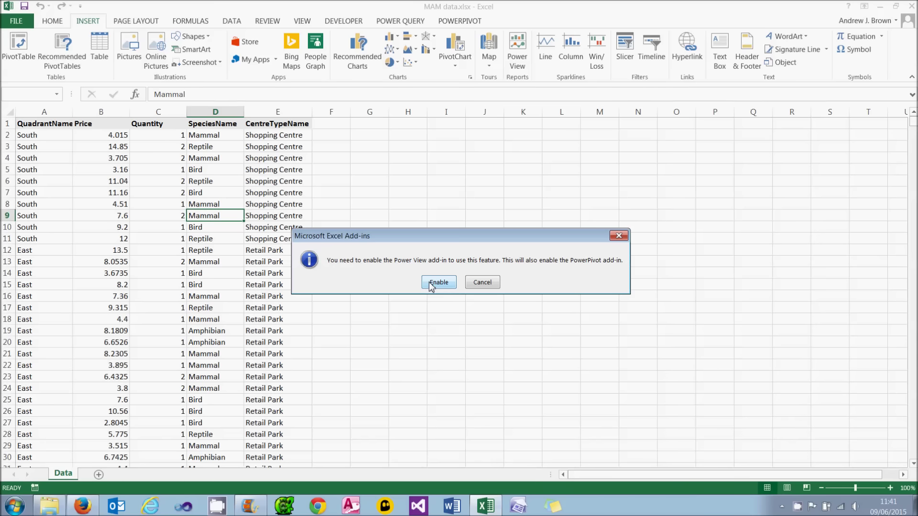
Tick Power View under COM Add-ins in Excel Options, then insert a Power View sheet
{"action": "left_click", "coordinate": [479, 285]}
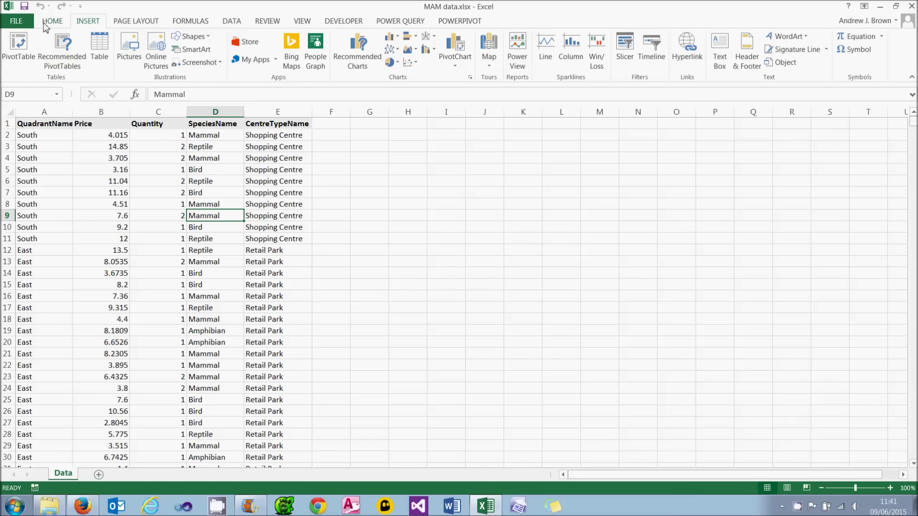
{"action": "left_click", "coordinate": [19, 21]}
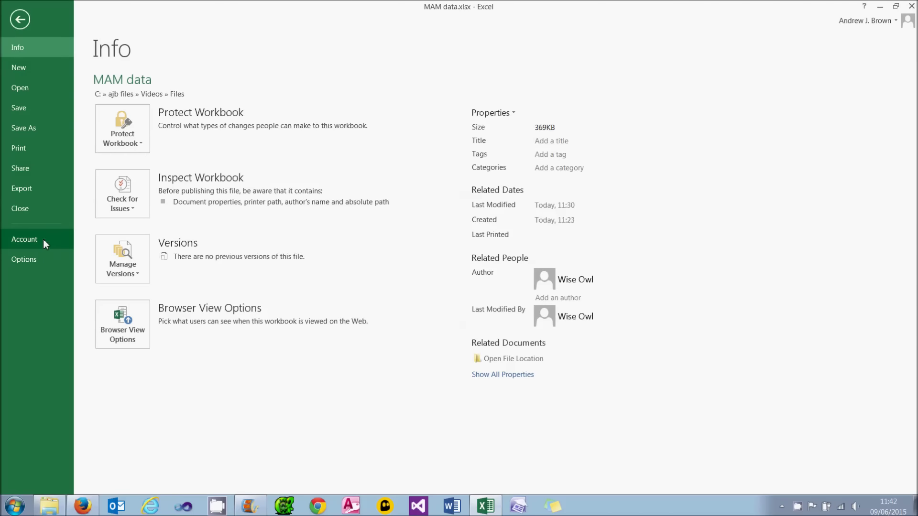
{"action": "left_click", "coordinate": [44, 258]}
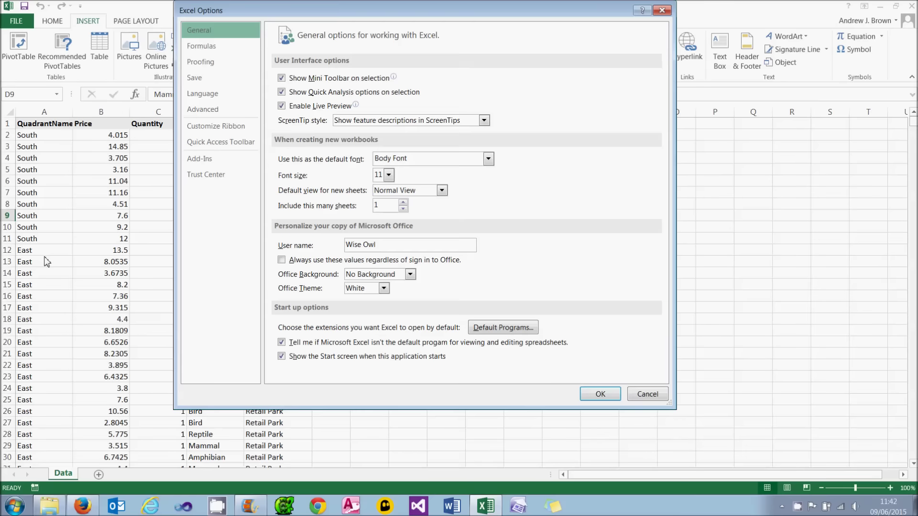
{"action": "left_click", "coordinate": [185, 162]}
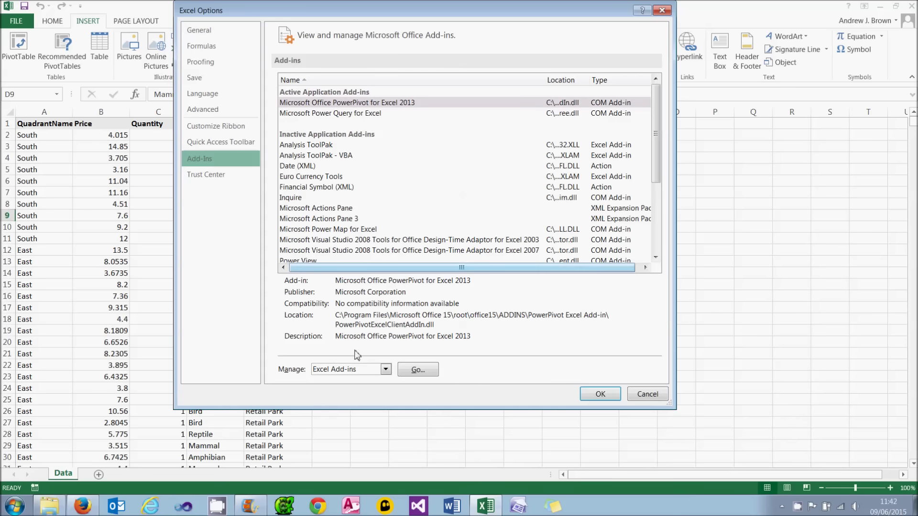
{"action": "left_click", "coordinate": [354, 370]}
{"action": "left_click", "coordinate": [356, 394]}
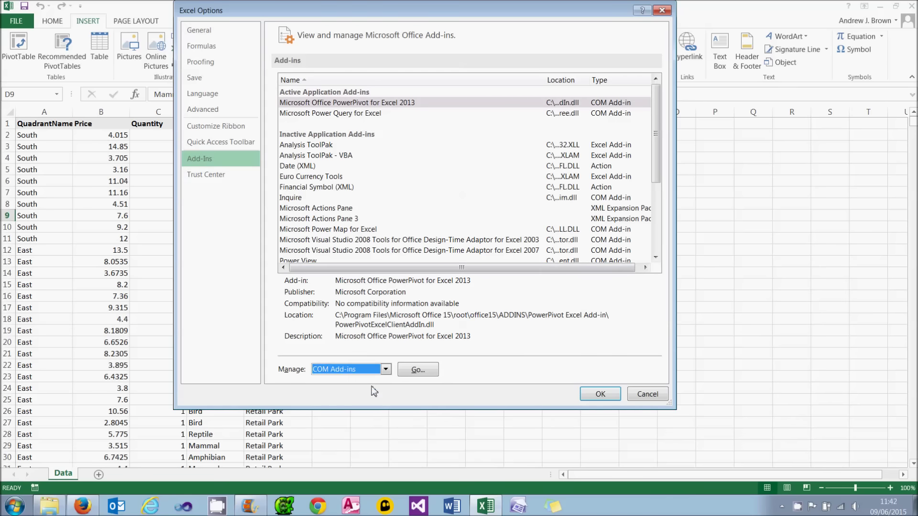
{"action": "left_click", "coordinate": [417, 370]}
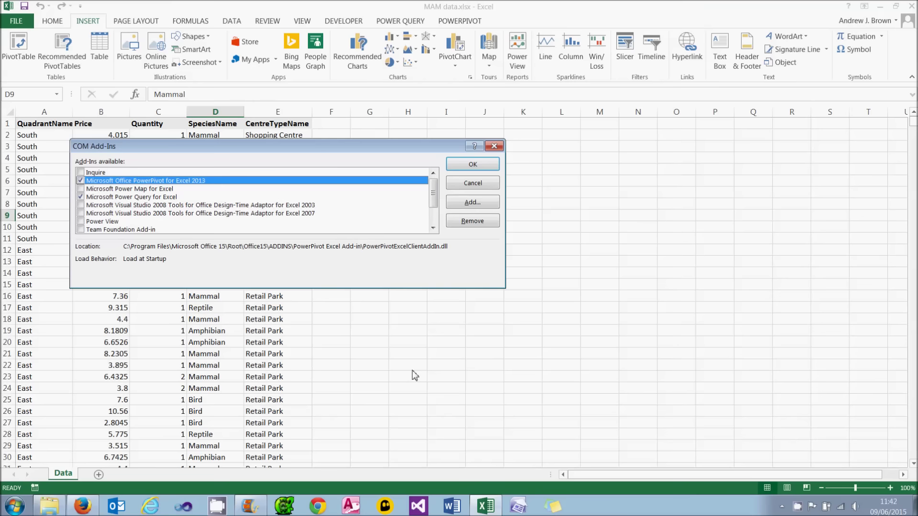
{"action": "left_click", "coordinate": [80, 222]}
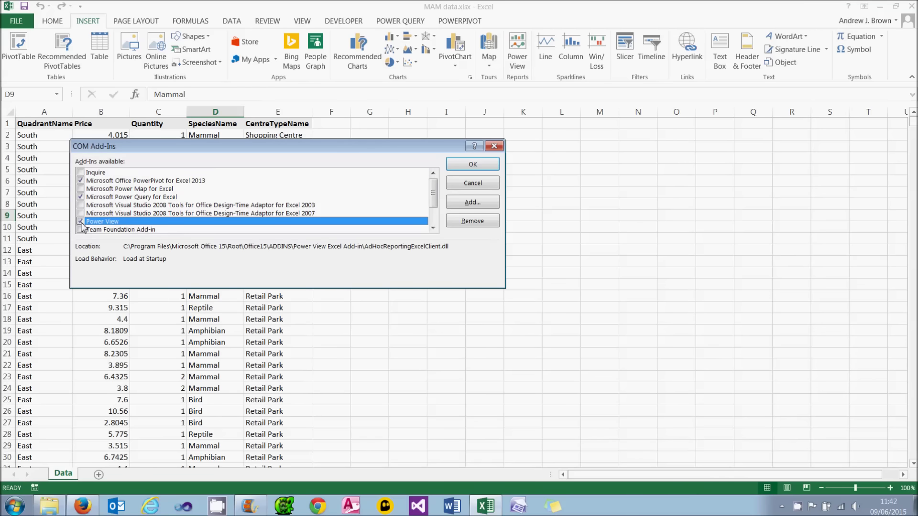
{"action": "left_click", "coordinate": [478, 165]}
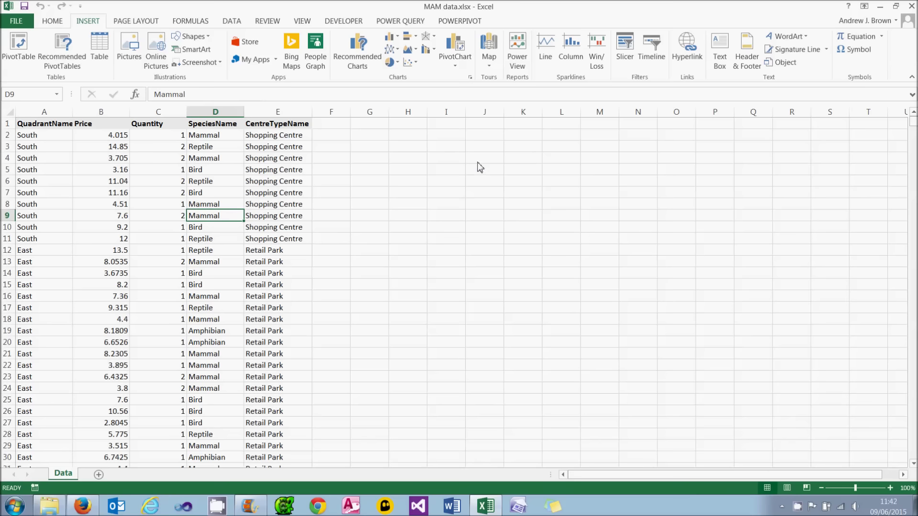
{"action": "left_click", "coordinate": [524, 59]}
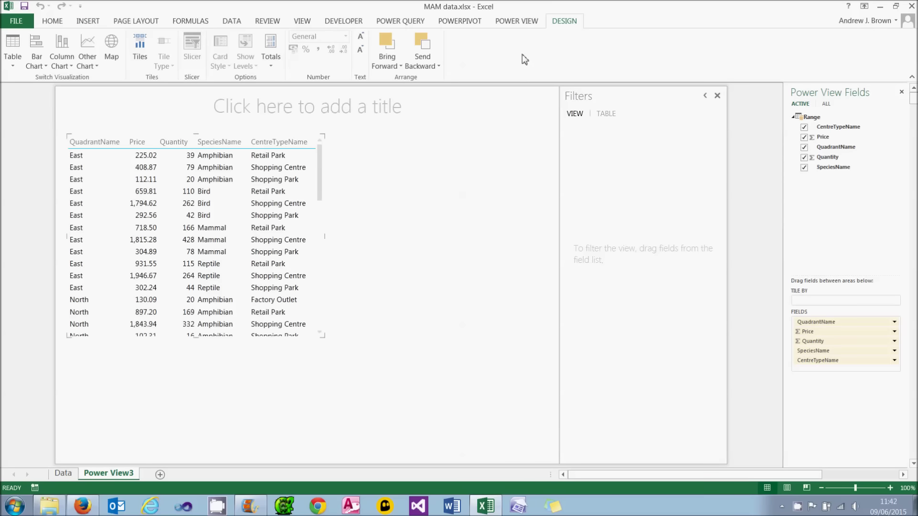
Delete the default table from Power View3 and expand the Range field list
{"action": "left_click", "coordinate": [298, 195]}
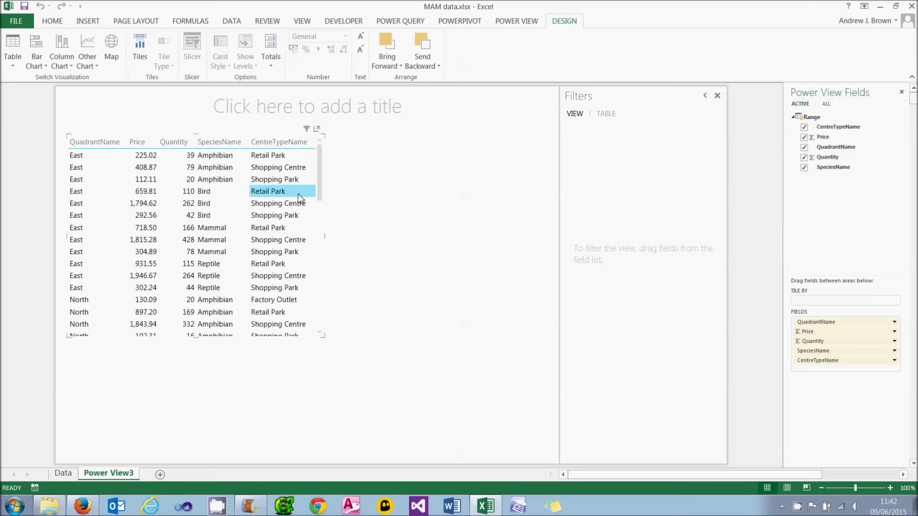
{"action": "key", "text": "Delete"}
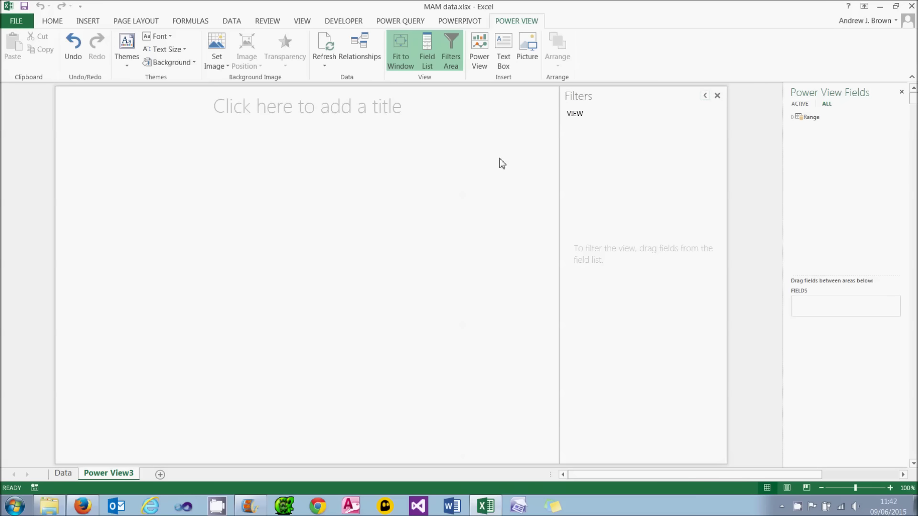
{"action": "left_click", "coordinate": [793, 117]}
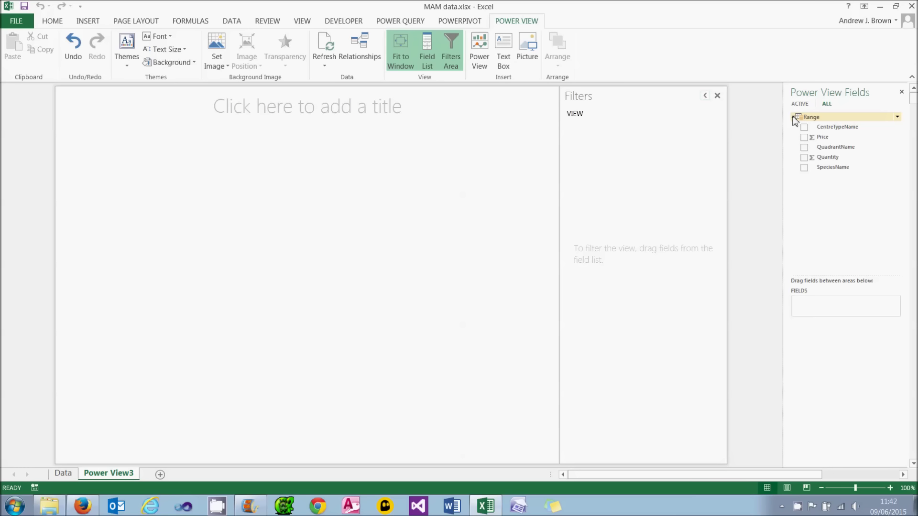
Build a SpeciesName and Quantity table sorted by Quantity, largest first
{"action": "left_click", "coordinate": [804, 170]}
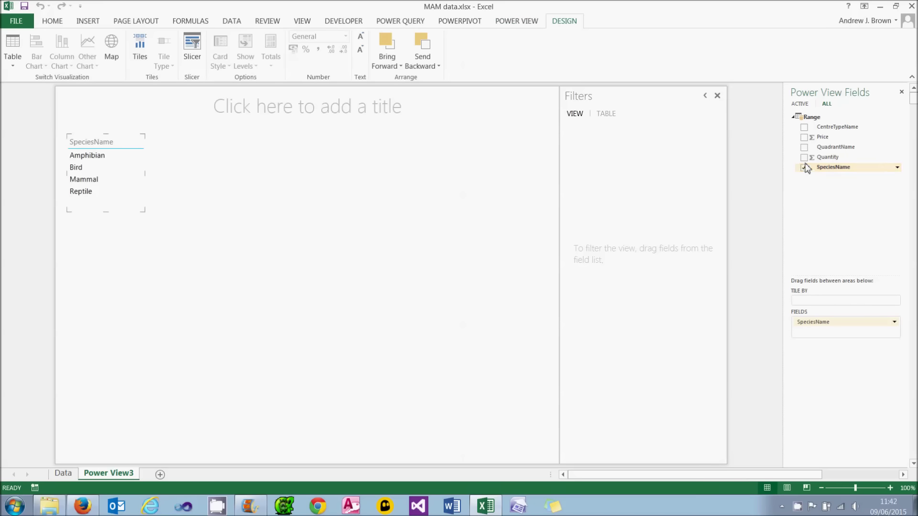
{"action": "left_click", "coordinate": [805, 157]}
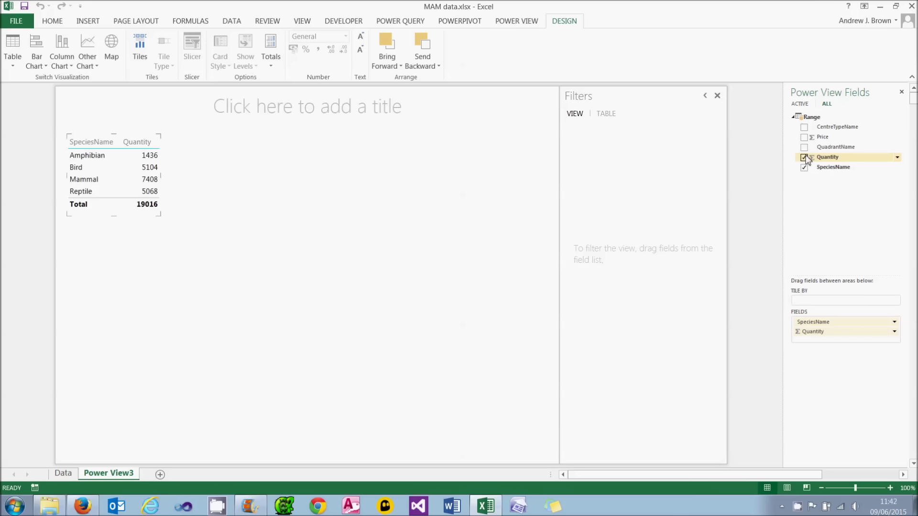
{"action": "left_click", "coordinate": [142, 146]}
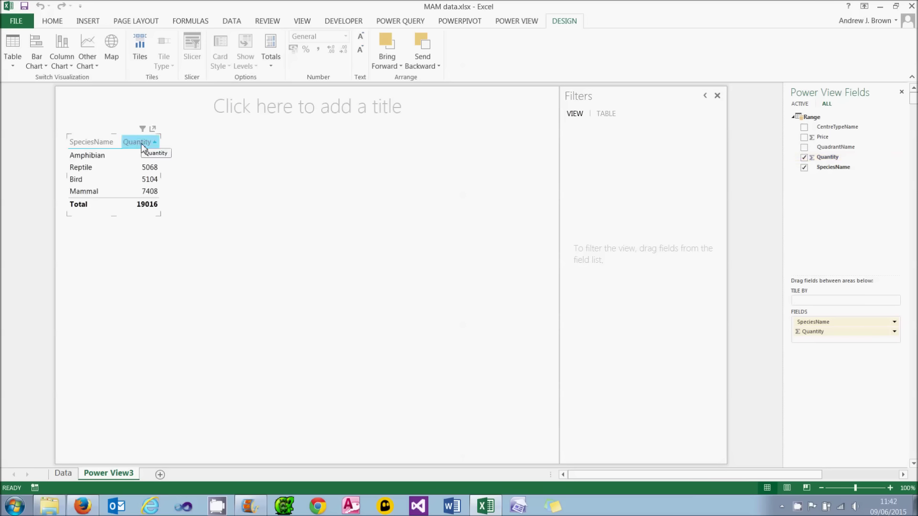
{"action": "left_click", "coordinate": [142, 146]}
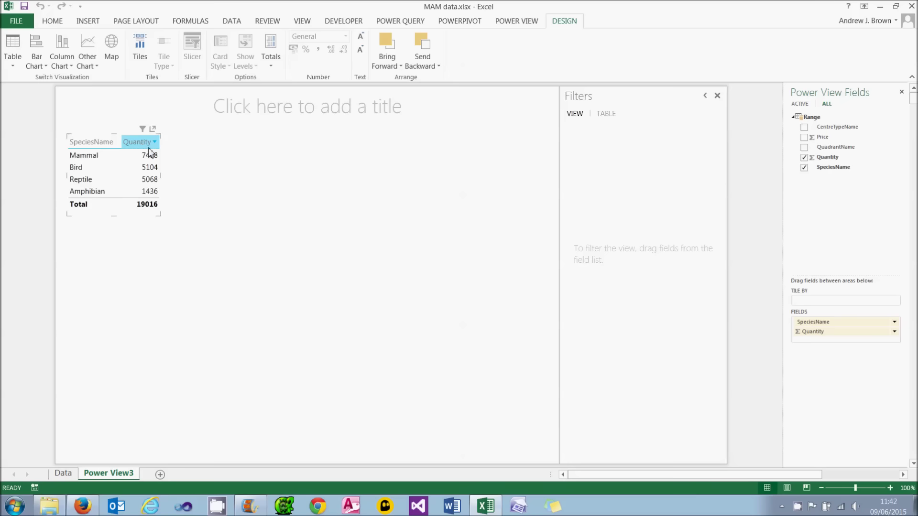
Move the species table to the centre of the canvas
{"action": "left_click", "coordinate": [162, 177]}
{"action": "left_click_drag", "start_coordinate": [290, 187], "coordinate": [344, 186]}
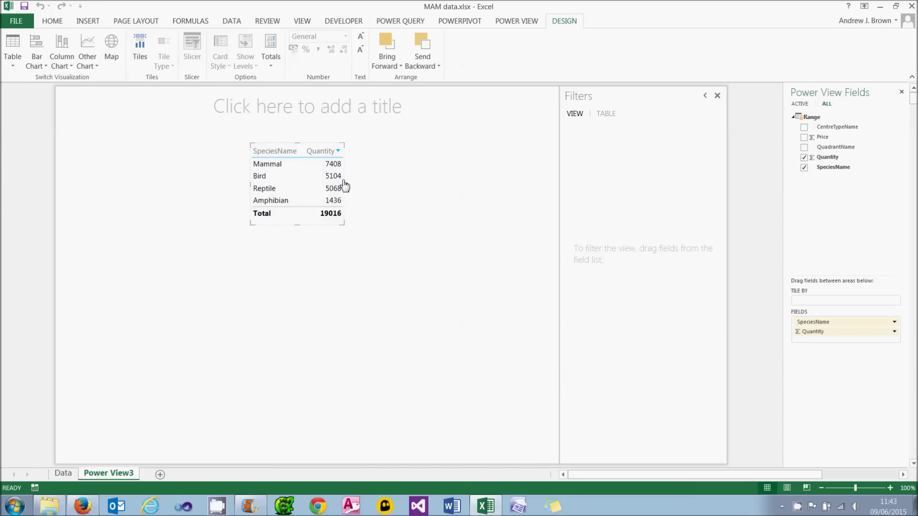
{"action": "left_click", "coordinate": [306, 110]}
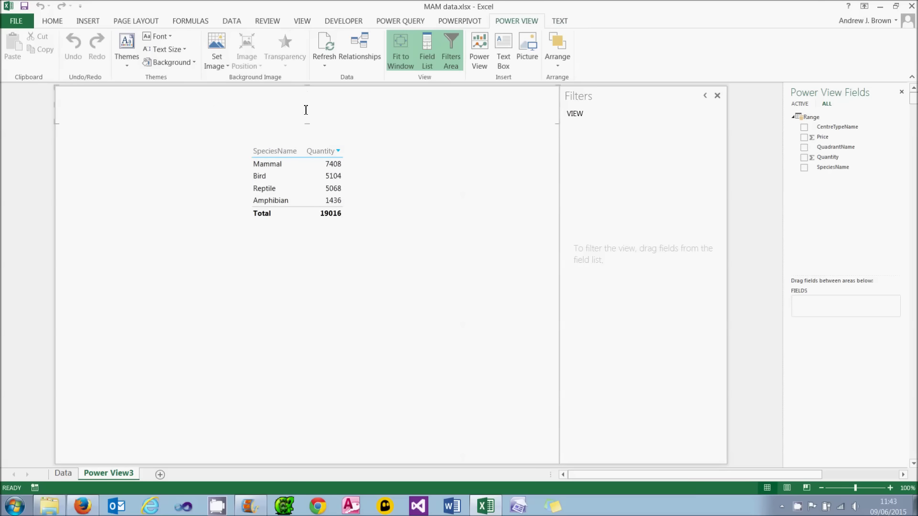
Title the report 'Total sales by species'
{"action": "type", "text": "Total sales by species"}
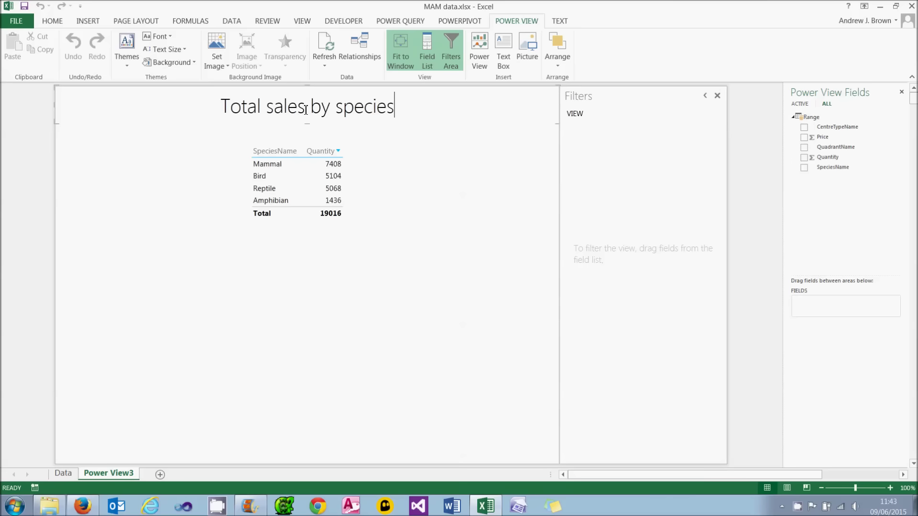
{"action": "left_click", "coordinate": [367, 156]}
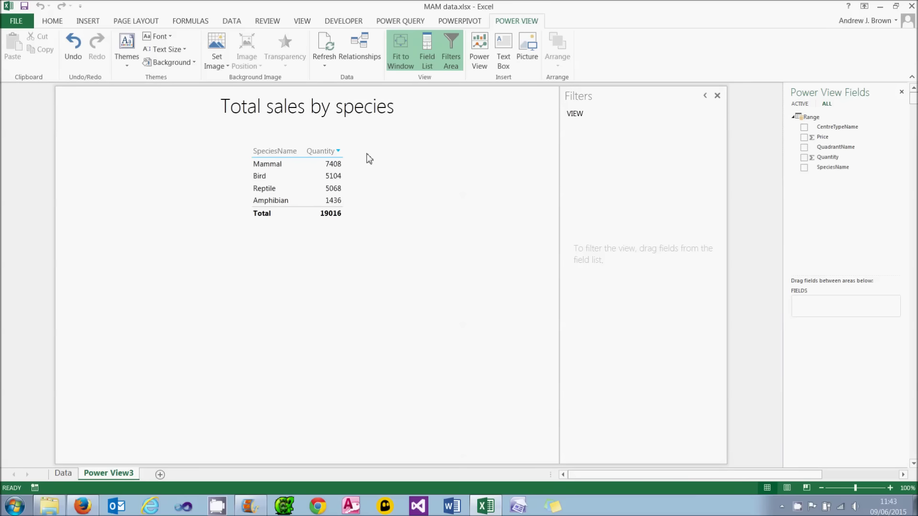
{"action": "left_click", "coordinate": [364, 110]}
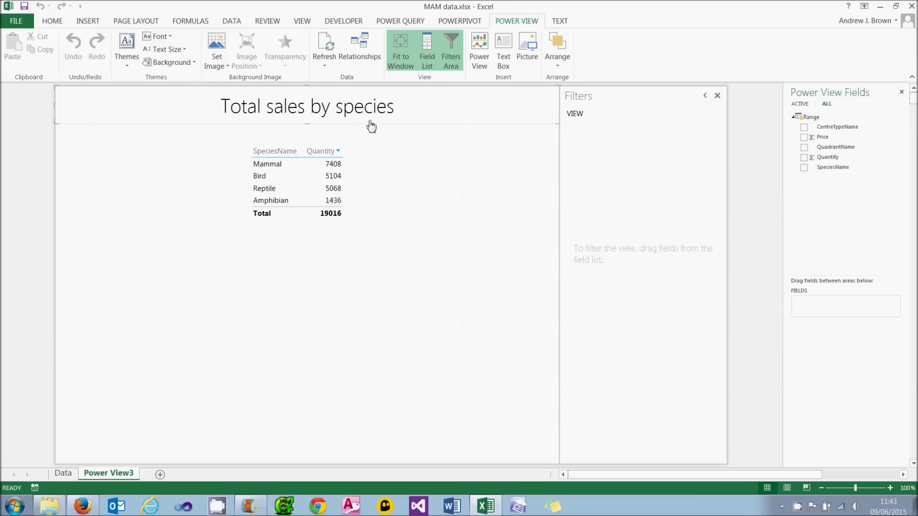
Format the title at font size 20 with underline
{"action": "left_click", "coordinate": [561, 21]}
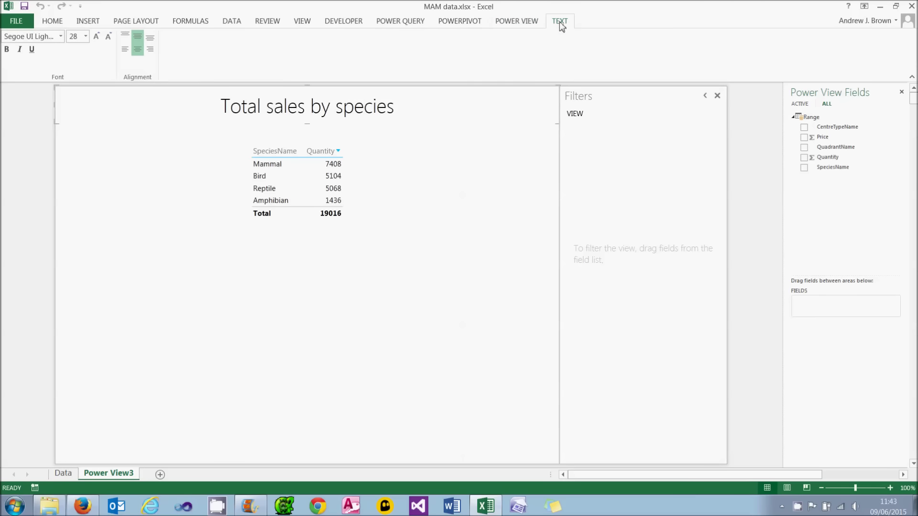
{"action": "left_click", "coordinate": [85, 36]}
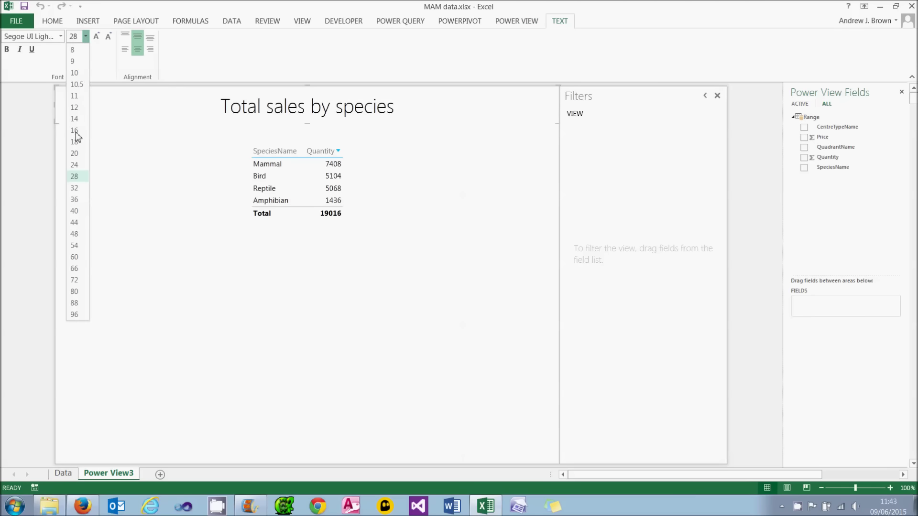
{"action": "left_click", "coordinate": [74, 153]}
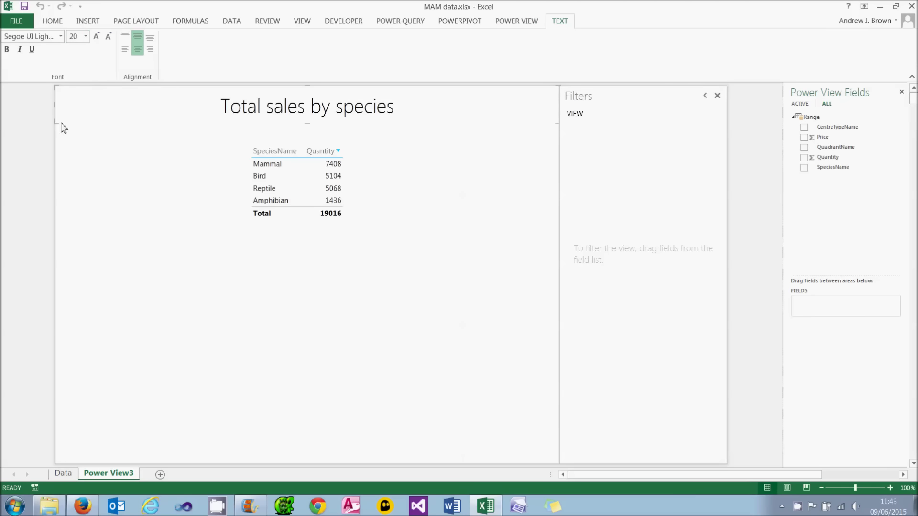
{"action": "left_click", "coordinate": [33, 52]}
{"action": "left_click", "coordinate": [32, 50]}
{"action": "left_click", "coordinate": [86, 40]}
{"action": "left_click", "coordinate": [75, 154]}
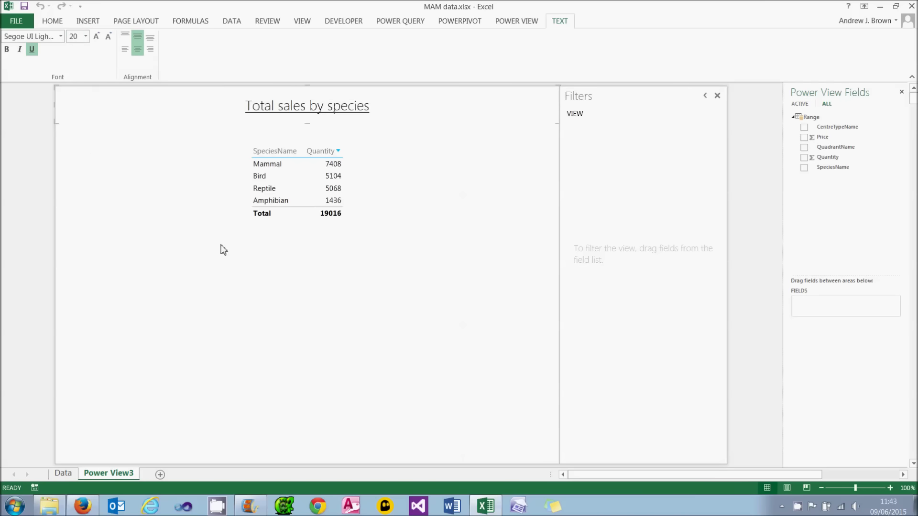
{"action": "left_click", "coordinate": [245, 268]}
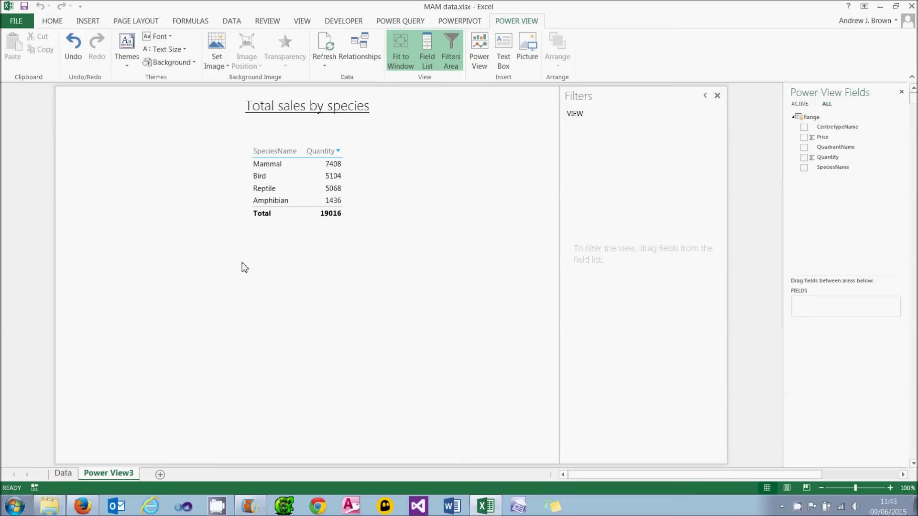
Glance at the Data sheet, then return to the Power View3 report
{"action": "left_click", "coordinate": [63, 473]}
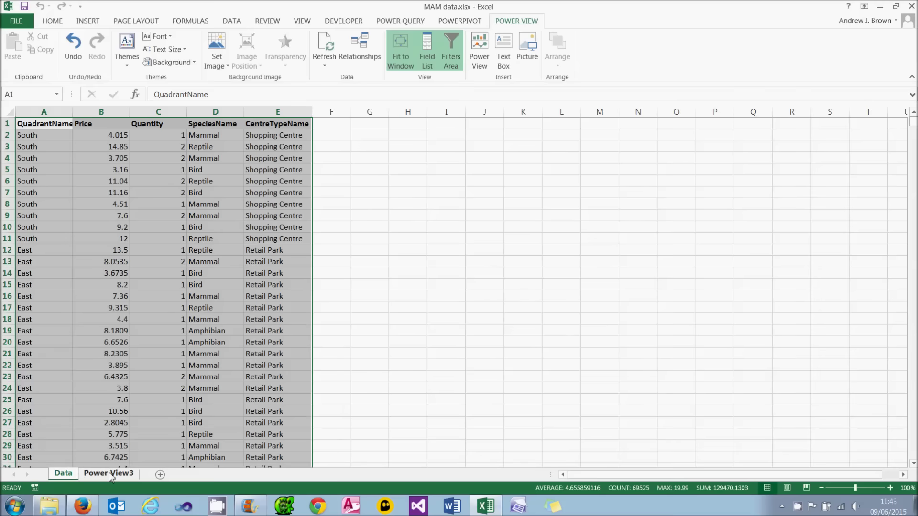
{"action": "left_click", "coordinate": [109, 473]}
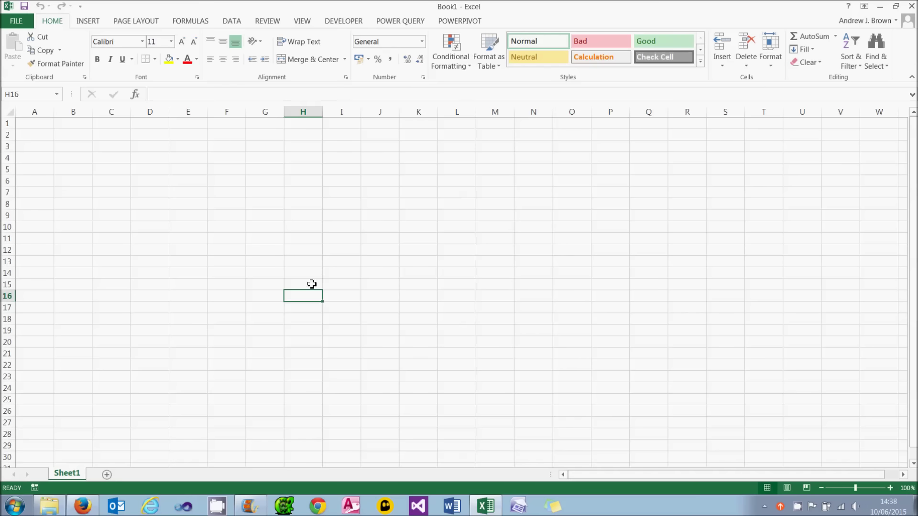
{"action": "left_click", "coordinate": [82, 506]}
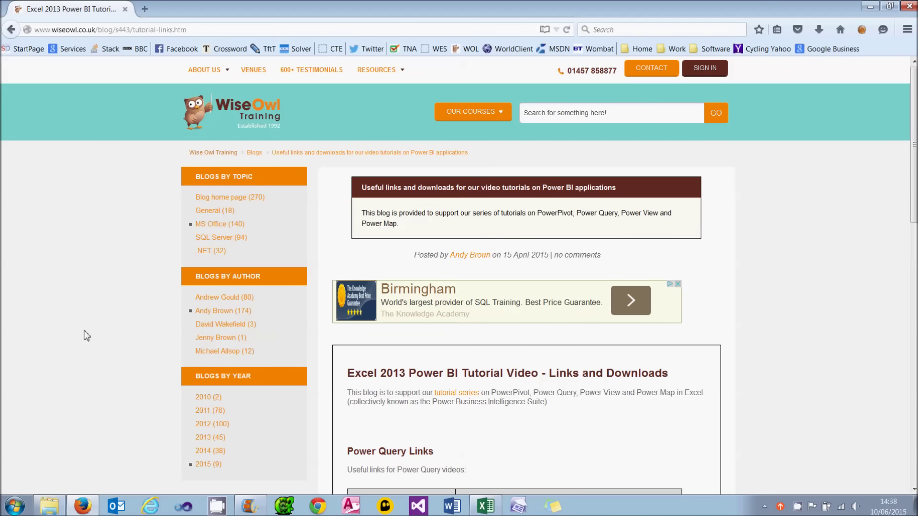
{"action": "scroll", "coordinate": [85, 335], "scroll_direction": "down", "scroll_amount": 7}
{"action": "scroll", "coordinate": [85, 335], "scroll_direction": "down", "scroll_amount": 1}
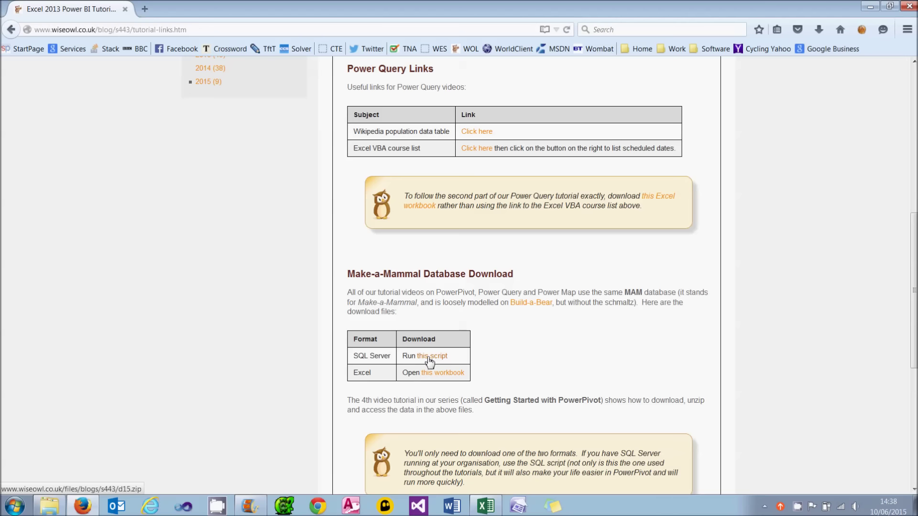
{"action": "mouse_move", "coordinate": [491, 511]}
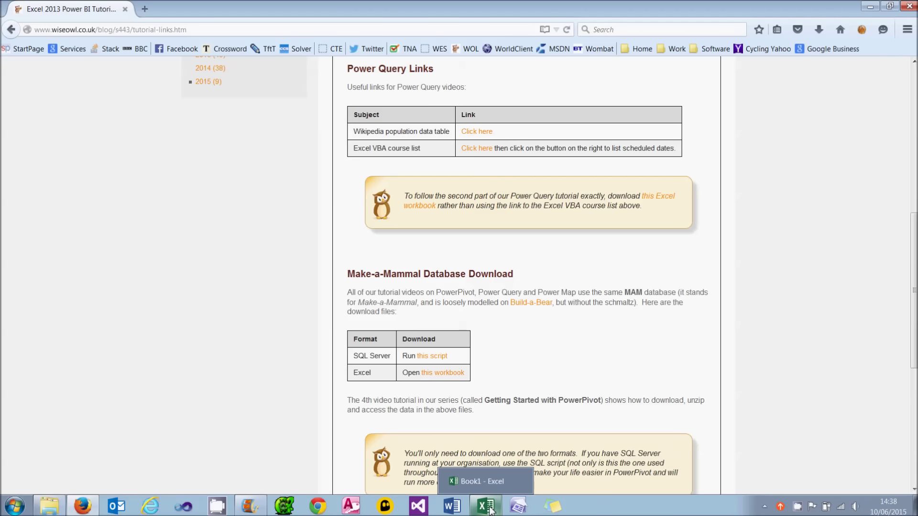
{"action": "left_click", "coordinate": [490, 483]}
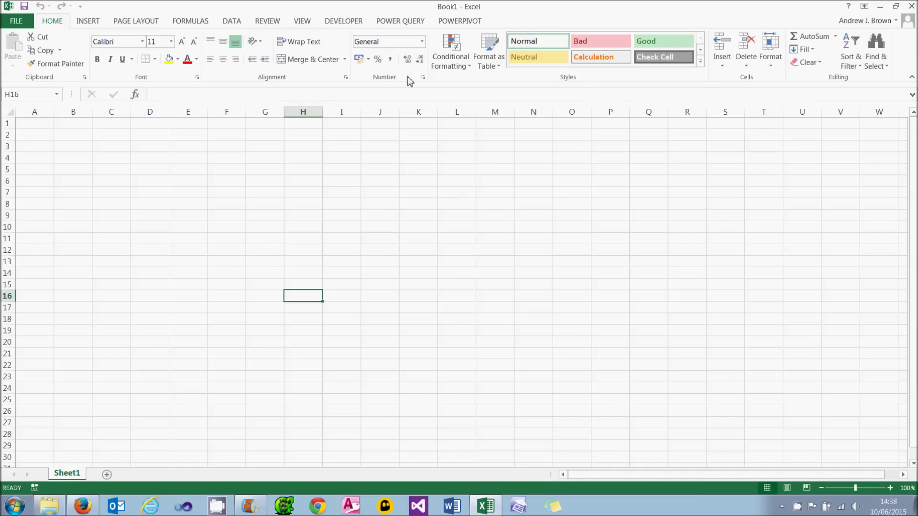
Verify PowerPivot is enabled among the COM Add-ins, then open Book1's PowerPivot window
{"action": "left_click", "coordinate": [447, 23]}
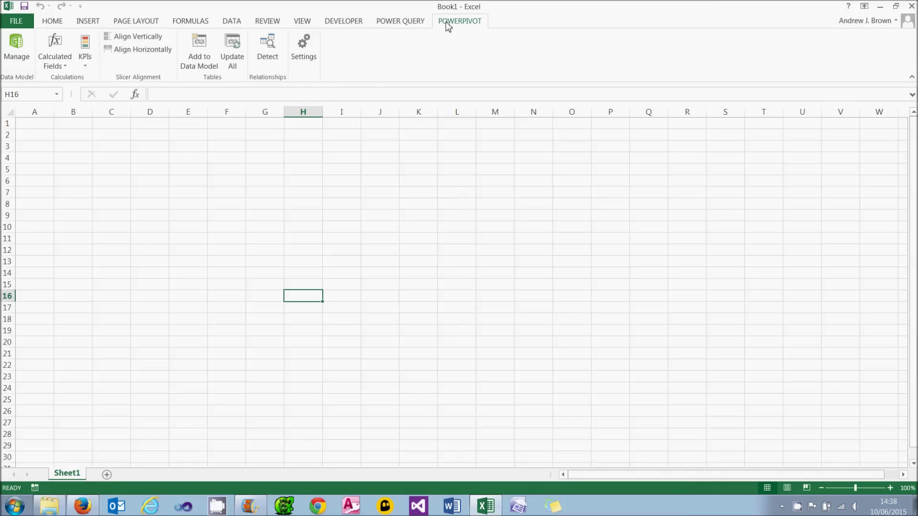
{"action": "left_click", "coordinate": [16, 21]}
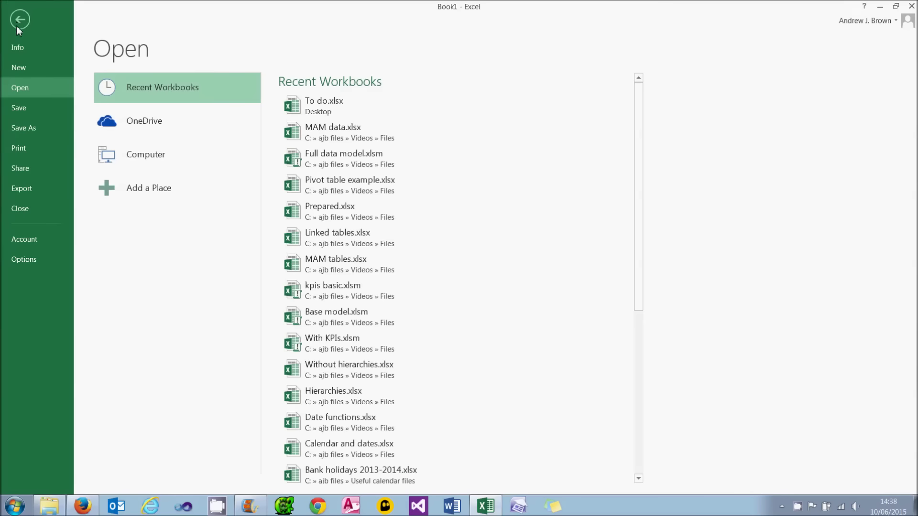
{"action": "left_click", "coordinate": [37, 268]}
{"action": "left_click", "coordinate": [199, 159]}
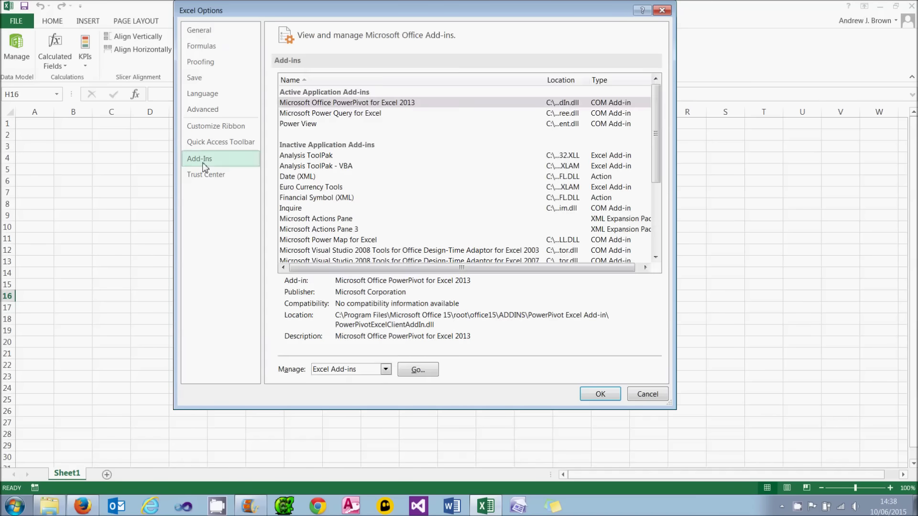
{"action": "left_click", "coordinate": [385, 369]}
{"action": "left_click", "coordinate": [369, 393]}
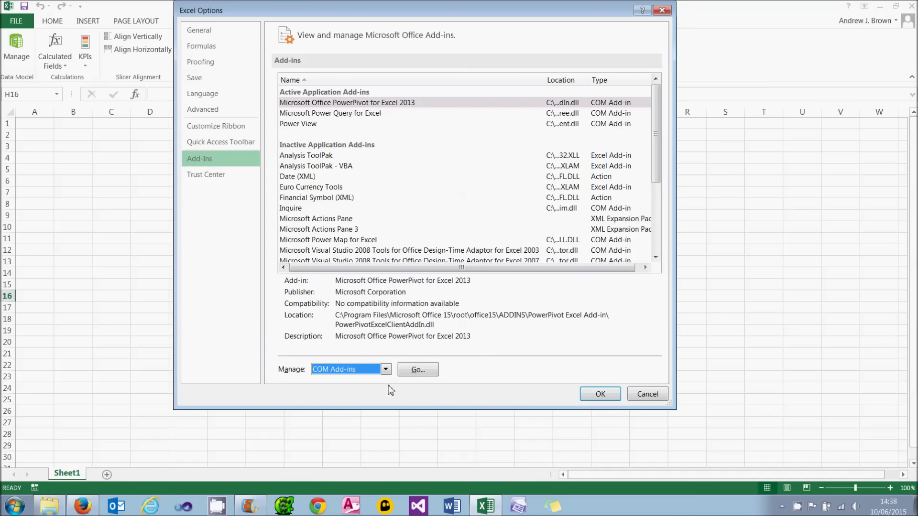
{"action": "left_click", "coordinate": [407, 371]}
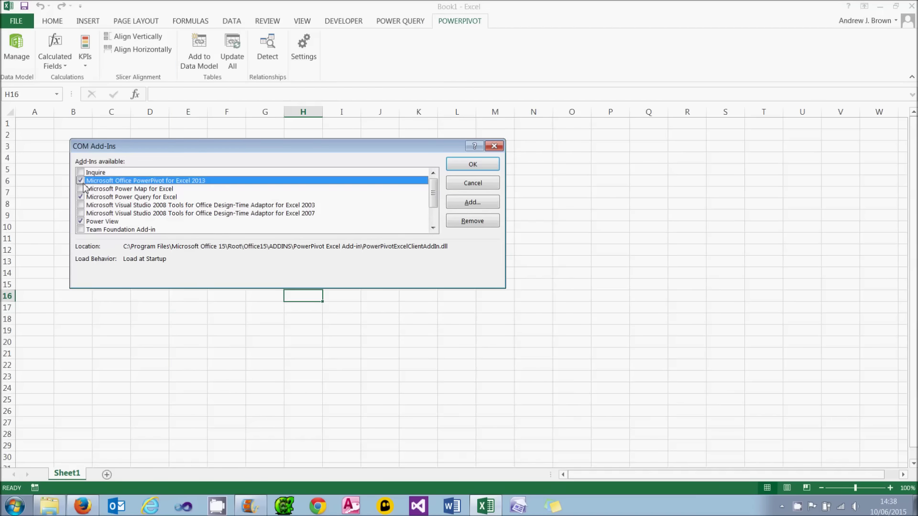
{"action": "left_click", "coordinate": [471, 186]}
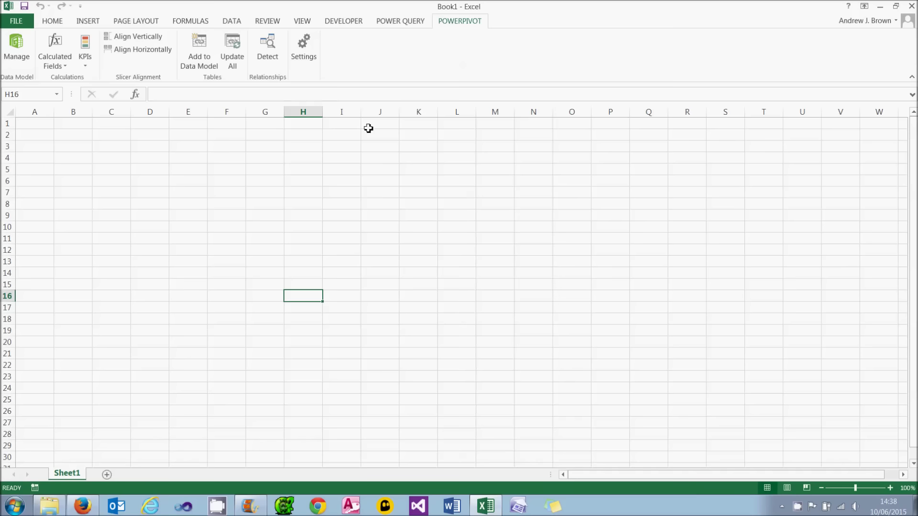
{"action": "left_click", "coordinate": [11, 57]}
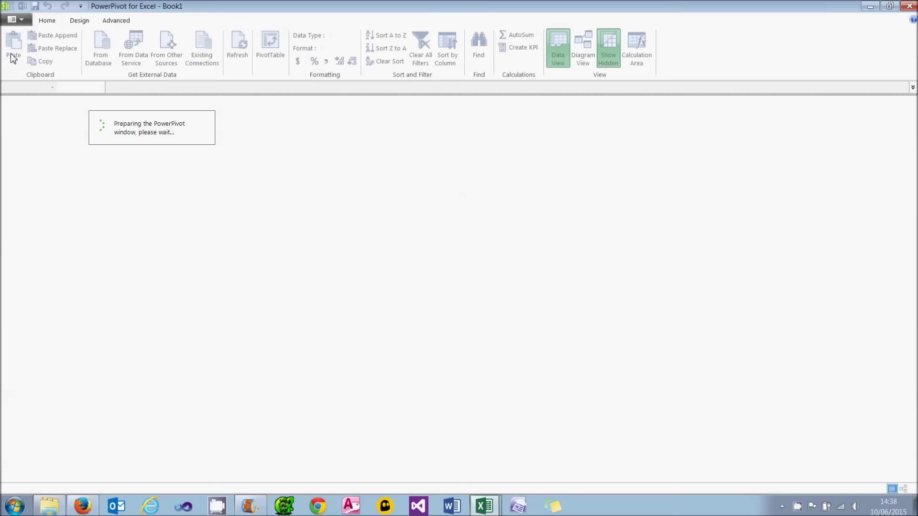
Import from SQL Server .\sql2012, choose the MAM database, and advance to table selection
{"action": "left_click", "coordinate": [113, 69]}
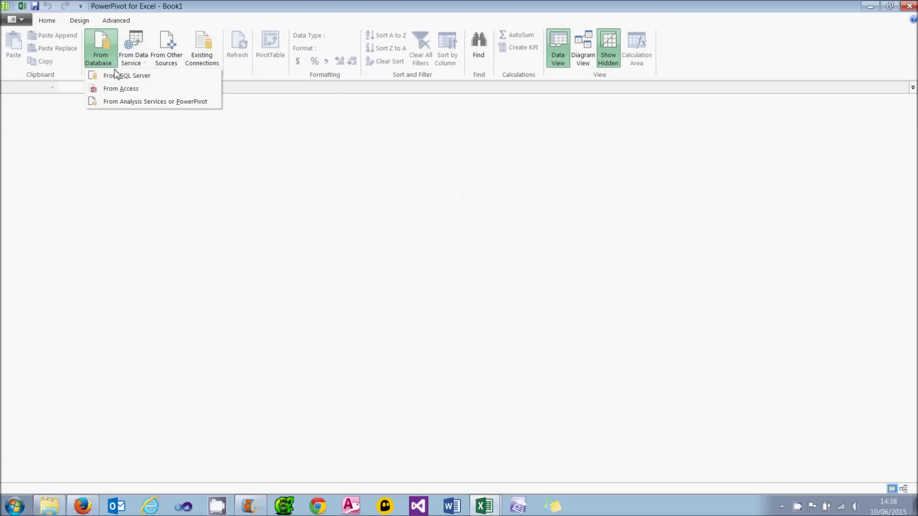
{"action": "left_click", "coordinate": [127, 76]}
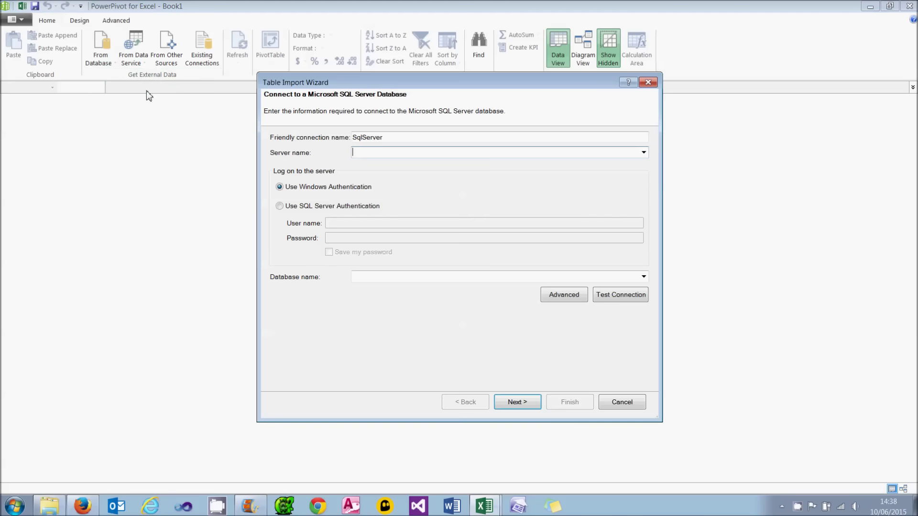
{"action": "type", "text": ".\\sql2012"}
{"action": "left_click", "coordinate": [643, 276]}
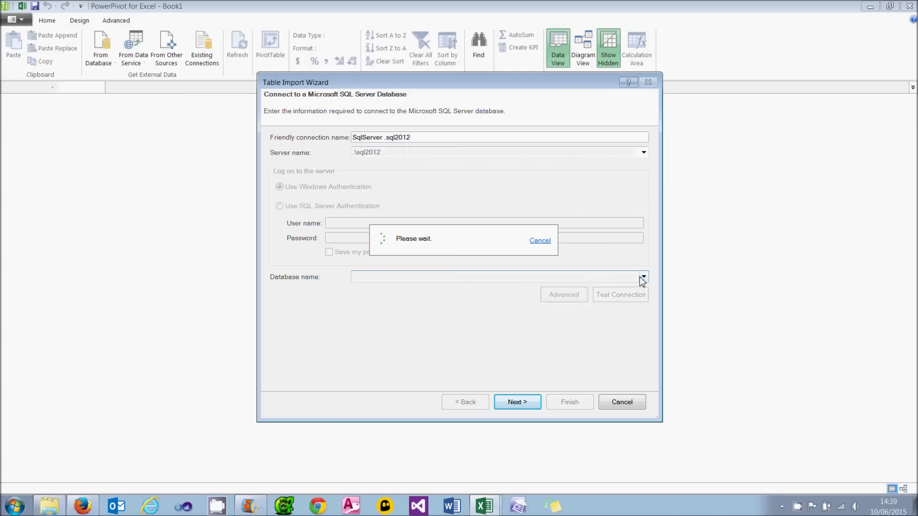
{"action": "left_click", "coordinate": [425, 296]}
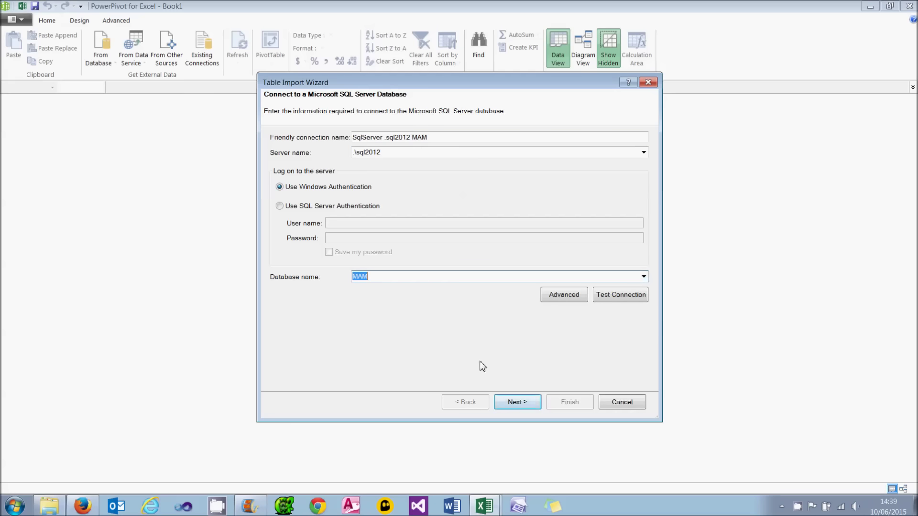
{"action": "left_click", "coordinate": [527, 402]}
{"action": "left_click", "coordinate": [527, 402]}
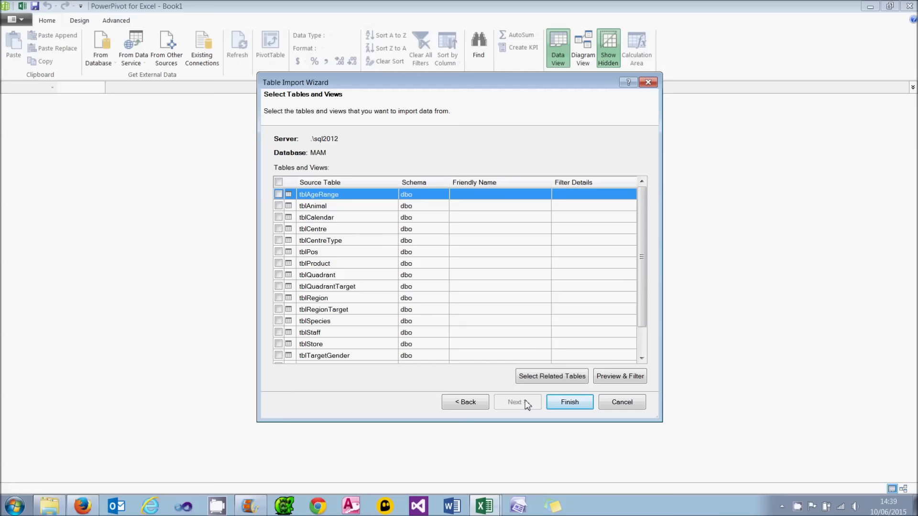
Select Animal, Calendar, Centre, Pos, Product, Region, Species, Store, Town and Transaction tables
{"action": "left_click", "coordinate": [279, 206]}
{"action": "left_click", "coordinate": [278, 218]}
{"action": "left_click", "coordinate": [278, 230]}
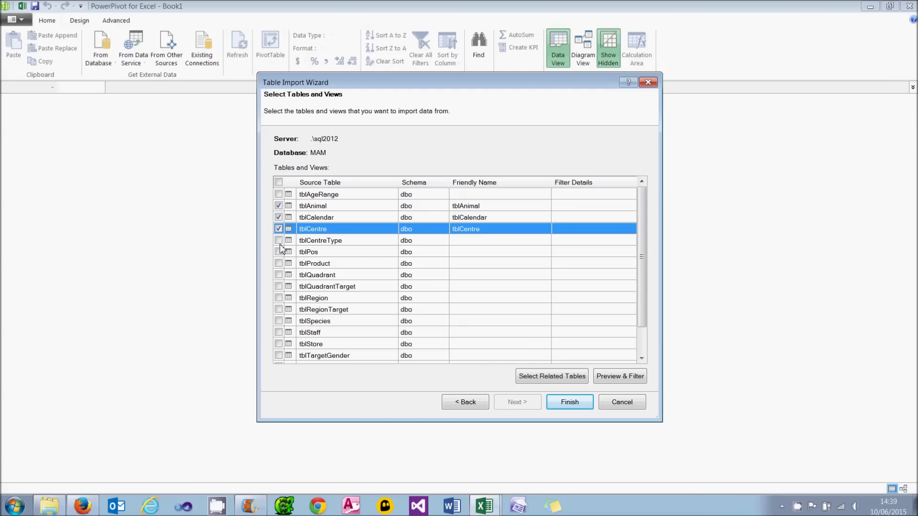
{"action": "left_click", "coordinate": [279, 252]}
{"action": "left_click", "coordinate": [279, 264]}
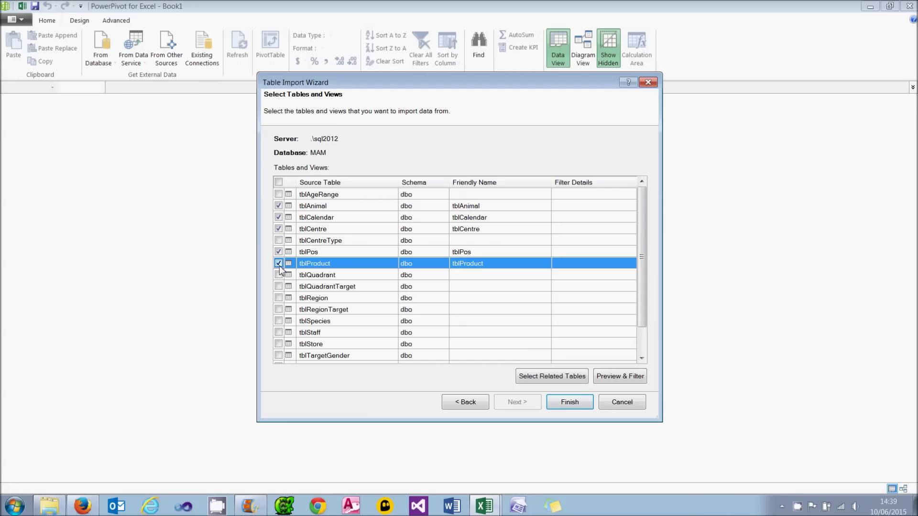
{"action": "left_click", "coordinate": [279, 298]}
{"action": "left_click", "coordinate": [278, 321]}
{"action": "left_click", "coordinate": [278, 344]}
{"action": "scroll", "coordinate": [283, 348], "scroll_direction": "down", "scroll_amount": 1}
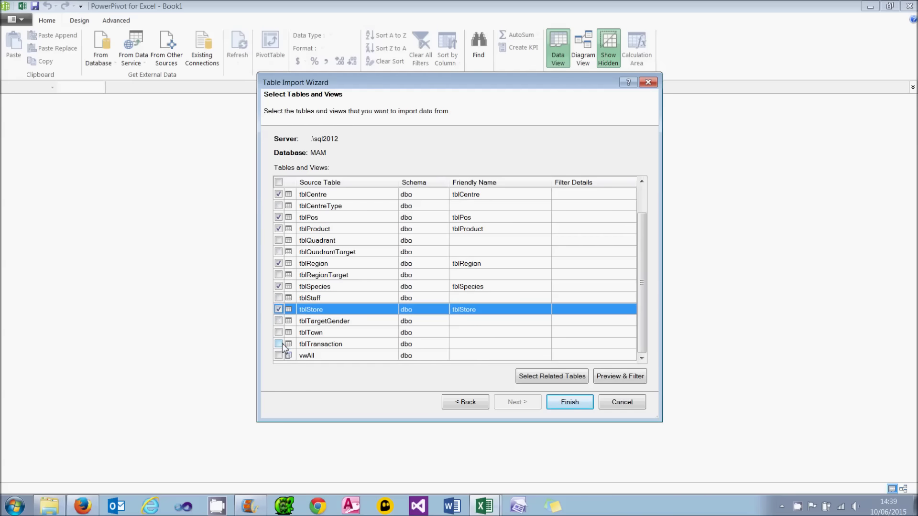
{"action": "left_click", "coordinate": [279, 332]}
{"action": "left_click", "coordinate": [279, 344]}
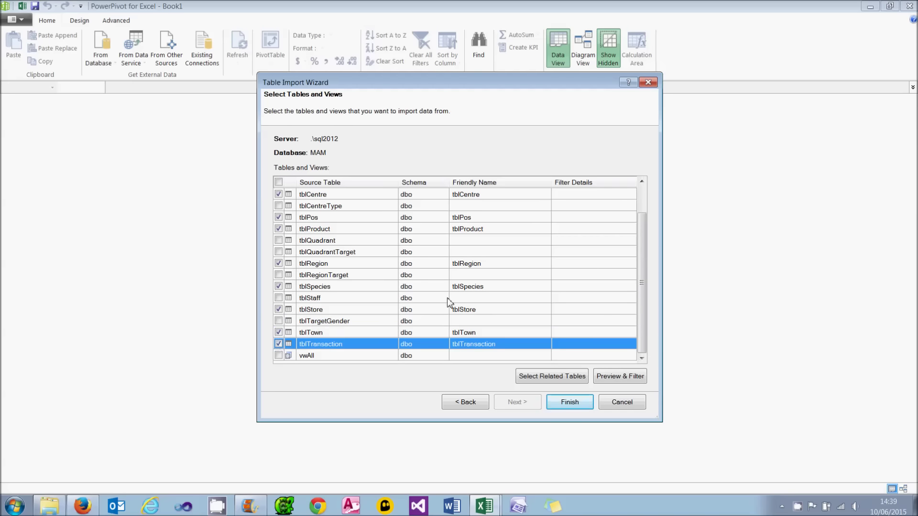
{"action": "scroll", "coordinate": [449, 302], "scroll_direction": "up", "scroll_amount": 1}
Strip the tbl prefix from the friendly names Animal through Species
{"action": "left_click", "coordinate": [503, 208]}
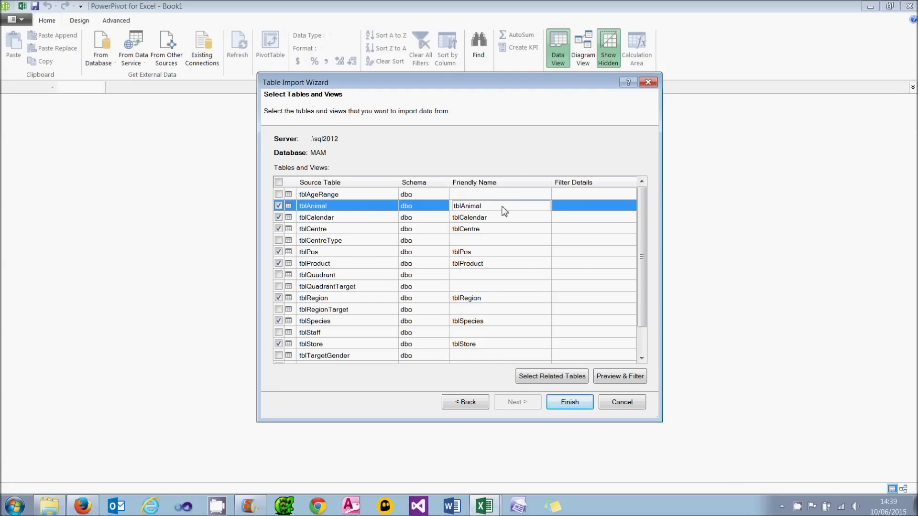
{"action": "key", "text": "Delete"}
{"action": "key", "text": "Delete"}
{"action": "key", "text": "Delete"}
{"action": "left_click", "coordinate": [504, 217]}
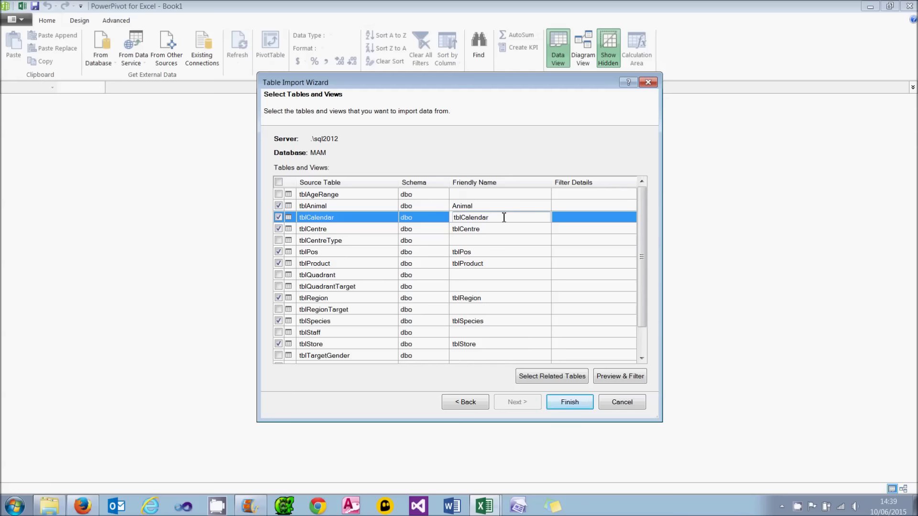
{"action": "key", "text": "Delete"}
{"action": "key", "text": "Delete"}
{"action": "key", "text": "Delete"}
{"action": "left_click", "coordinate": [499, 230]}
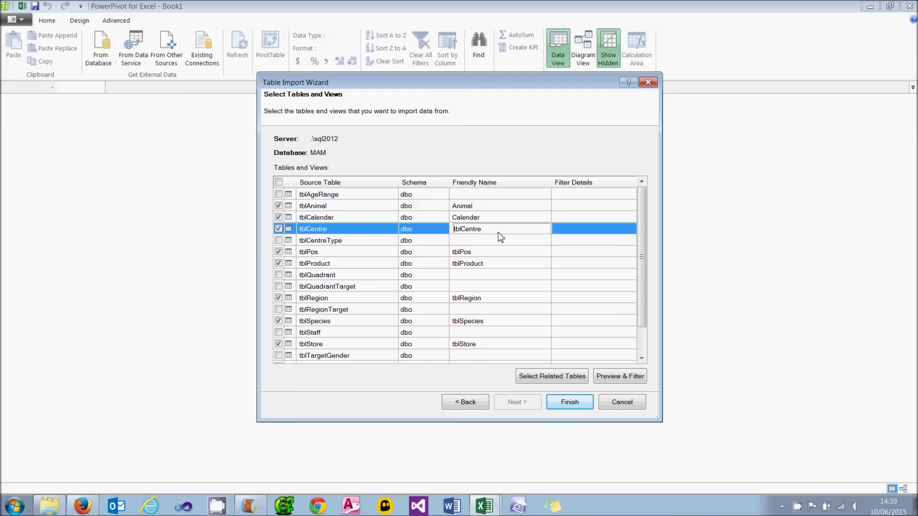
{"action": "key", "text": "Delete"}
{"action": "key", "text": "Delete"}
{"action": "key", "text": "Delete"}
{"action": "left_click", "coordinate": [495, 252]}
{"action": "key", "text": "Delete"}
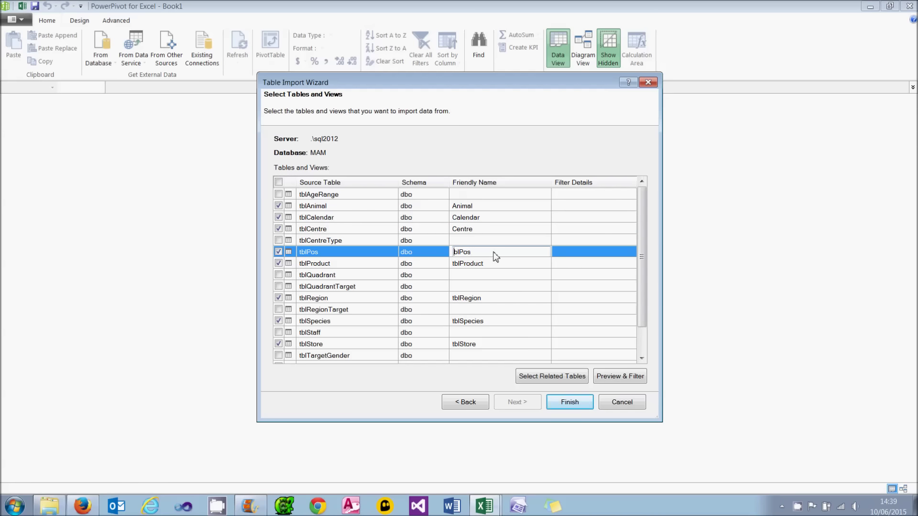
{"action": "key", "text": "Delete"}
{"action": "key", "text": "Delete"}
{"action": "left_click", "coordinate": [488, 266]}
{"action": "key", "text": "Delete"}
{"action": "key", "text": "Delete"}
{"action": "key", "text": "Delete"}
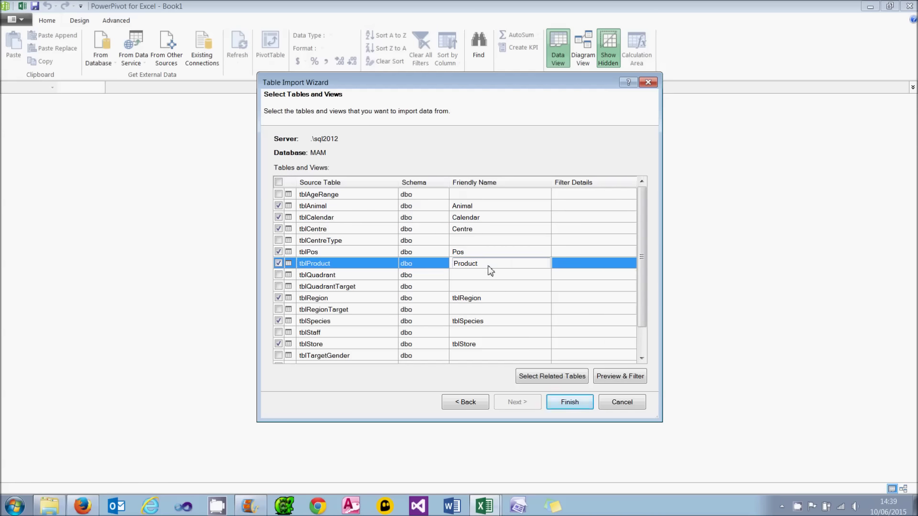
{"action": "left_click", "coordinate": [489, 301]}
{"action": "key", "text": "Delete"}
{"action": "key", "text": "Delete"}
{"action": "key", "text": "Delete"}
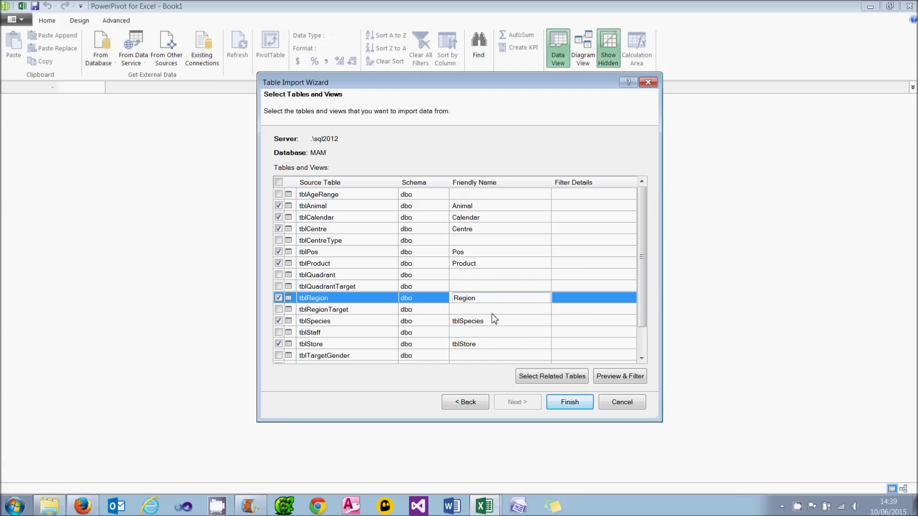
{"action": "left_click", "coordinate": [495, 320]}
{"action": "key", "text": "Delete"}
{"action": "key", "text": "Delete"}
{"action": "key", "text": "Delete"}
{"action": "left_click", "coordinate": [495, 349]}
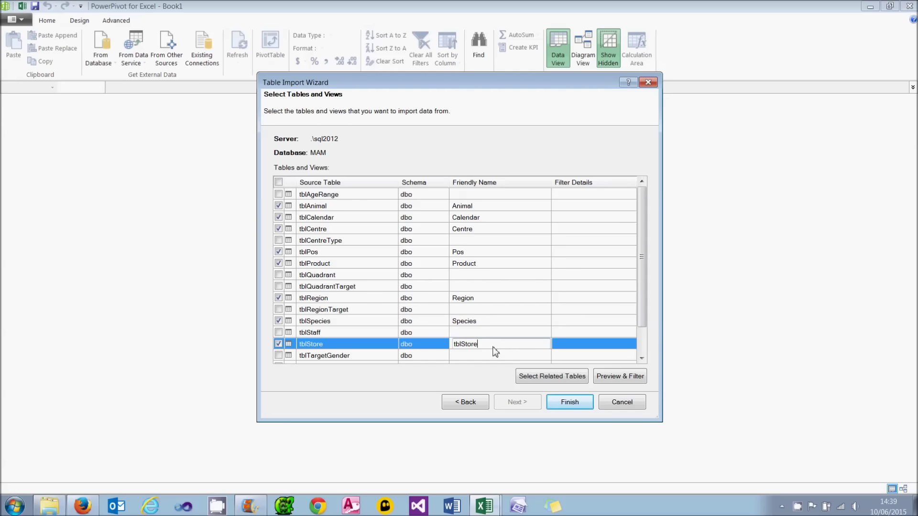
Remove tbl from the Store, Town and Transaction names and start the import
{"action": "key", "text": "Delete"}
{"action": "key", "text": "Delete"}
{"action": "key", "text": "Delete"}
{"action": "scroll", "coordinate": [495, 352], "scroll_direction": "down", "scroll_amount": 1}
{"action": "left_click", "coordinate": [491, 333]}
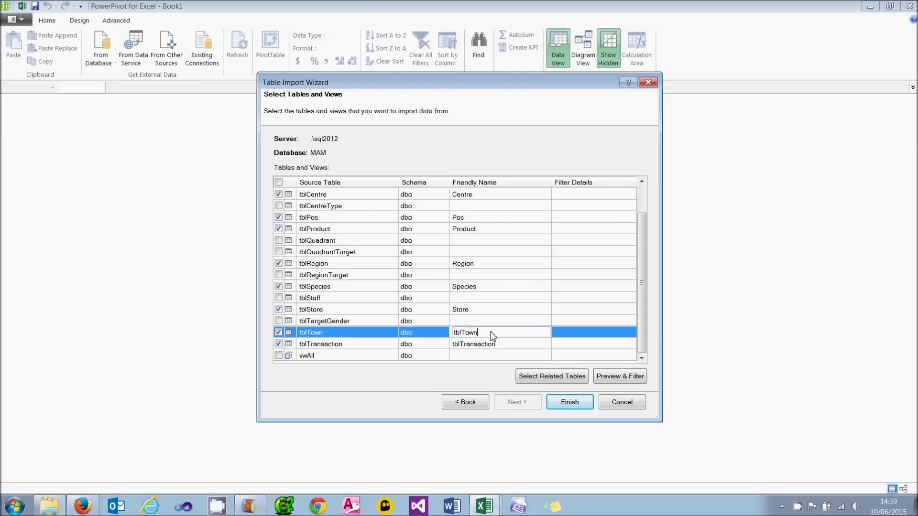
{"action": "key", "text": "Home"}
{"action": "key", "text": "Delete"}
{"action": "key", "text": "Delete"}
{"action": "key", "text": "Delete"}
{"action": "left_click", "coordinate": [497, 345]}
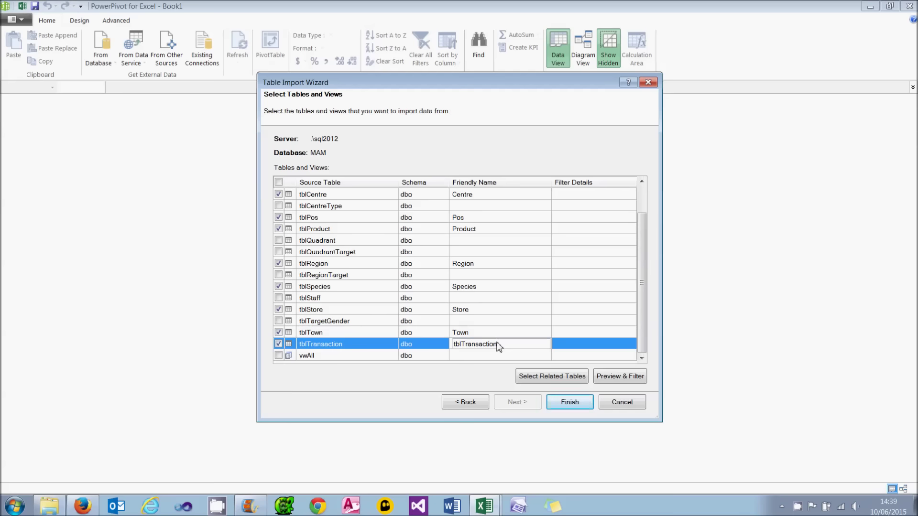
{"action": "key", "text": "Home"}
{"action": "key", "text": "Delete"}
{"action": "key", "text": "Delete"}
{"action": "key", "text": "Delete"}
{"action": "left_click_drag", "start_coordinate": [642, 256], "coordinate": [643, 229]}
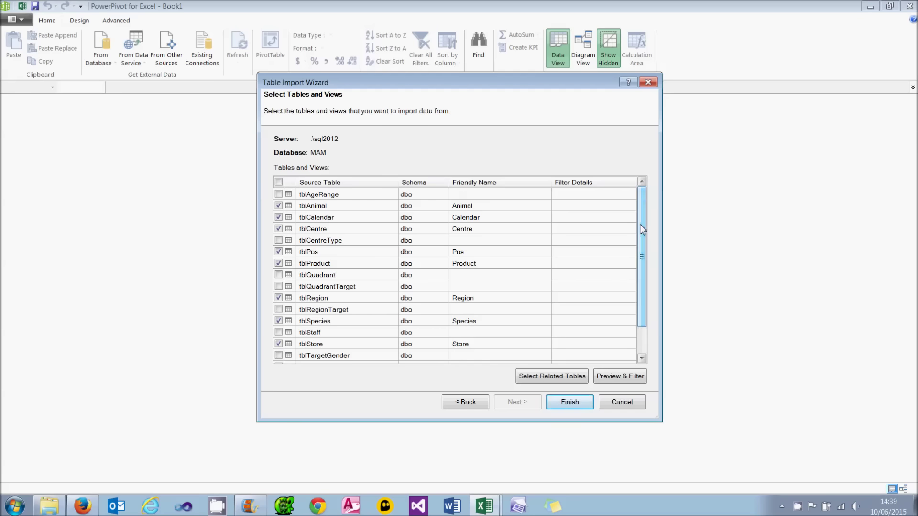
{"action": "left_click", "coordinate": [580, 402]}
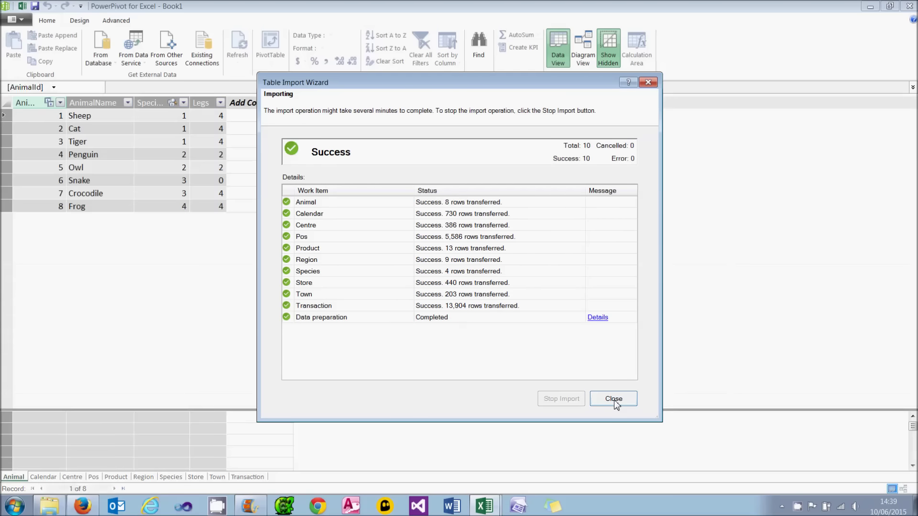
Close the import summary and arrange the tables in Diagram View at 80% zoom
{"action": "left_click", "coordinate": [614, 401]}
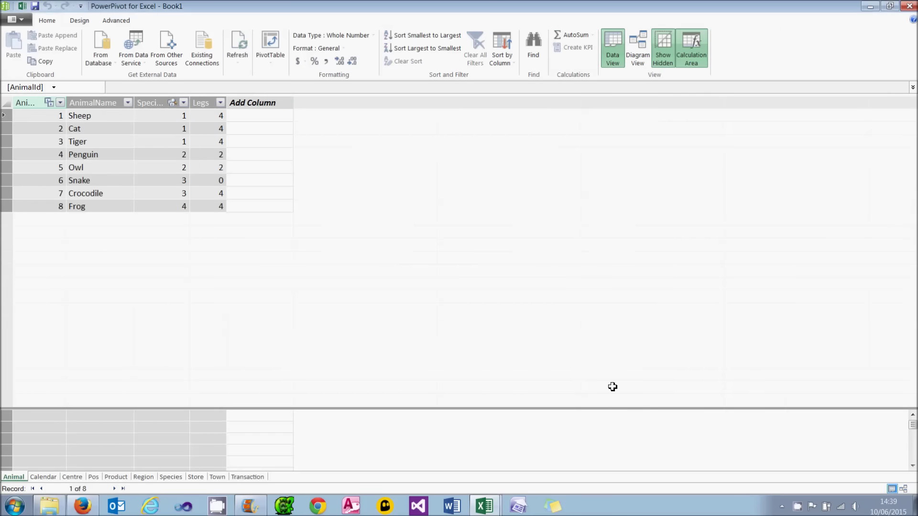
{"action": "left_click", "coordinate": [639, 57]}
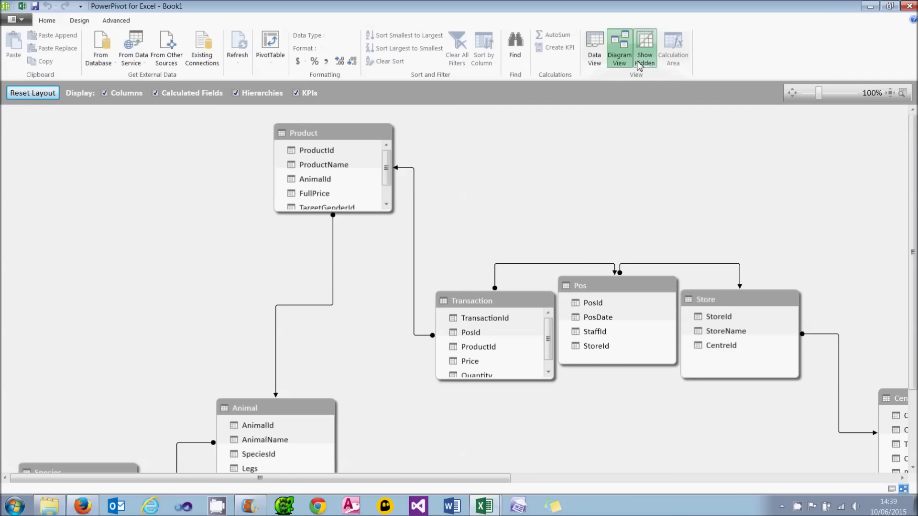
{"action": "left_click", "coordinate": [640, 66]}
{"action": "left_click", "coordinate": [891, 93]}
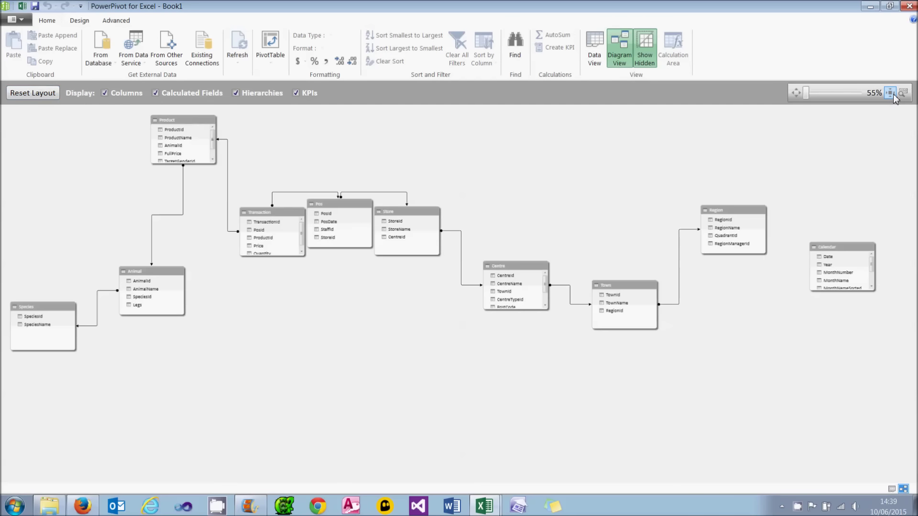
{"action": "left_click_drag", "start_coordinate": [840, 254], "coordinate": [285, 294]}
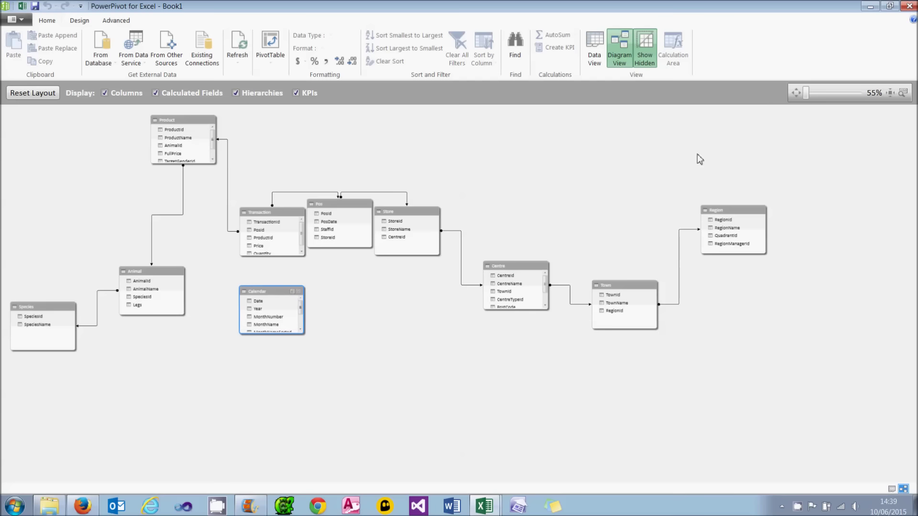
{"action": "left_click_drag", "start_coordinate": [805, 94], "coordinate": [813, 94]}
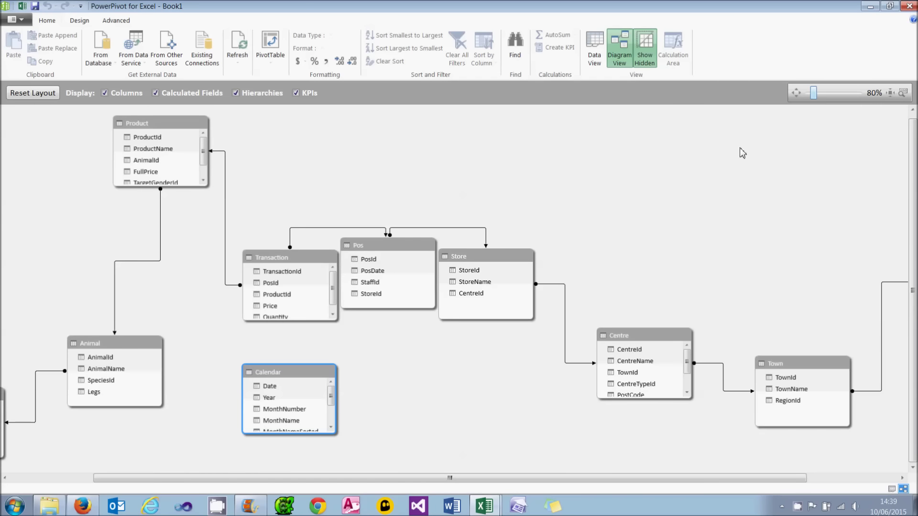
Relate Pos's PosDate to Calendar's Date and return to the Excel workbook
{"action": "left_click", "coordinate": [388, 271]}
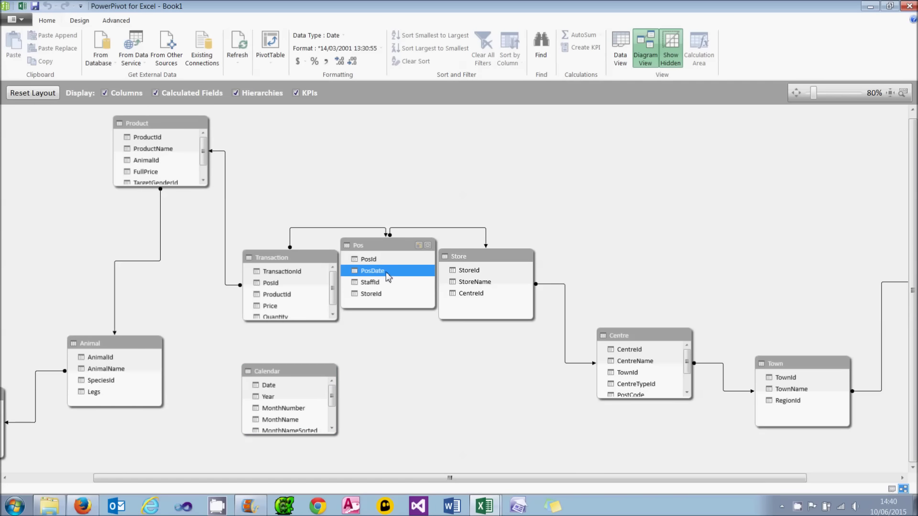
{"action": "left_click_drag", "start_coordinate": [387, 271], "coordinate": [265, 384]}
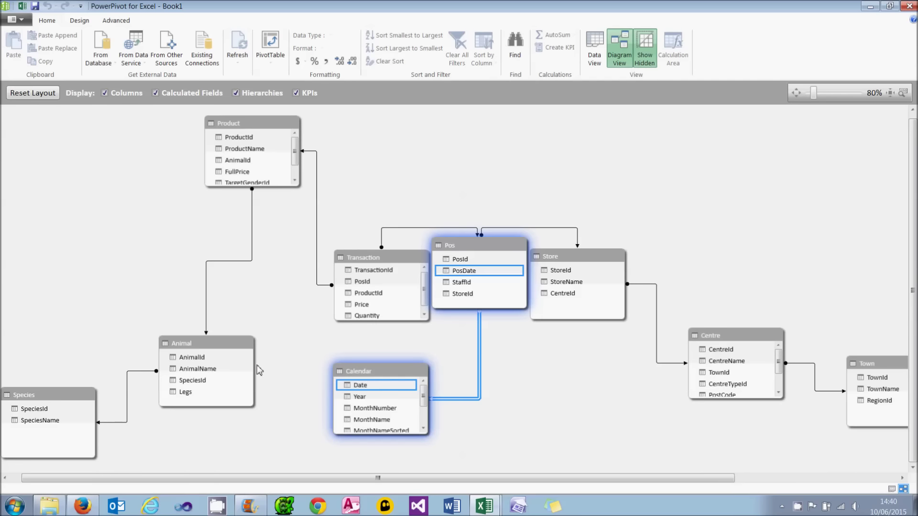
{"action": "left_click", "coordinate": [23, 6]}
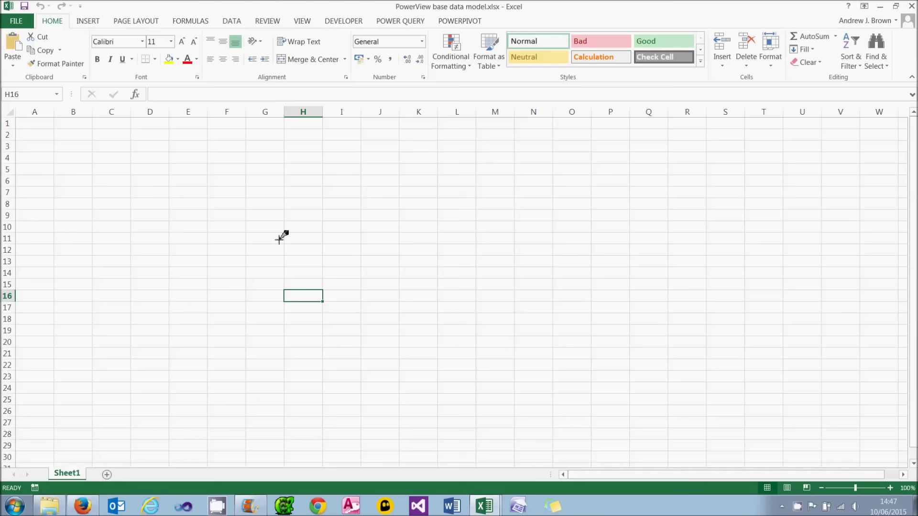
{"action": "left_click", "coordinate": [88, 22]}
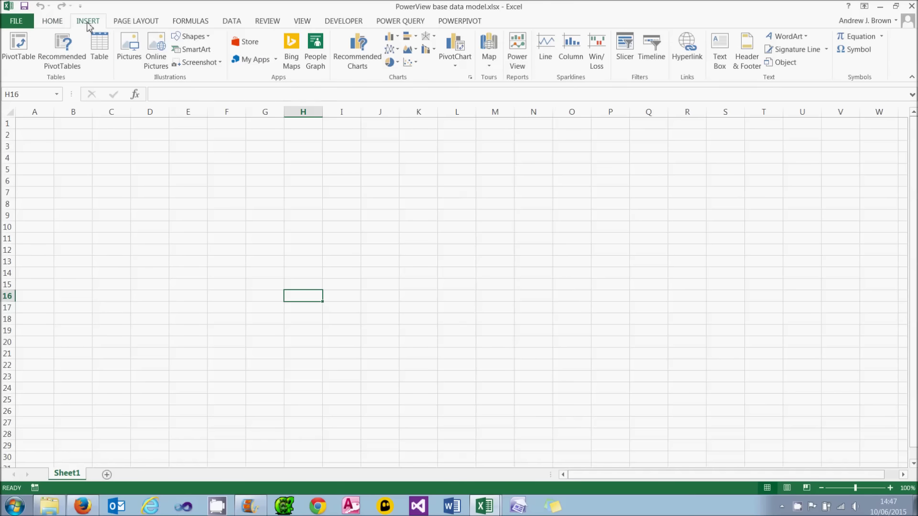
Insert a new Power View sheet and rename its tab to 'My first report'
{"action": "left_click", "coordinate": [517, 68]}
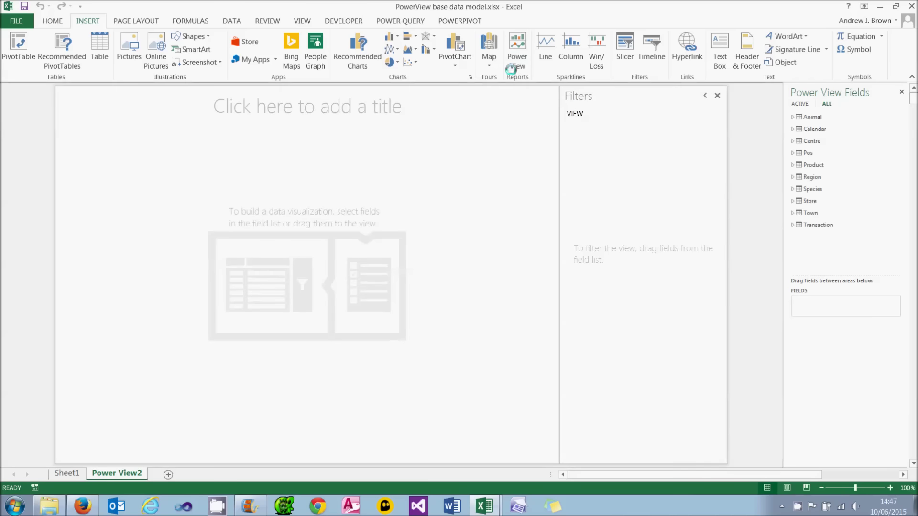
{"action": "right_click", "coordinate": [107, 479]}
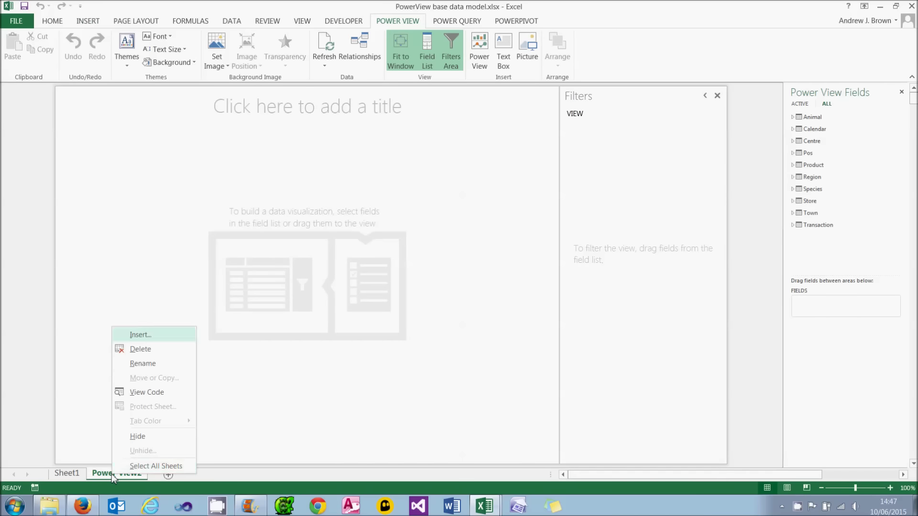
{"action": "left_click", "coordinate": [143, 363]}
{"action": "type", "text": "M"}
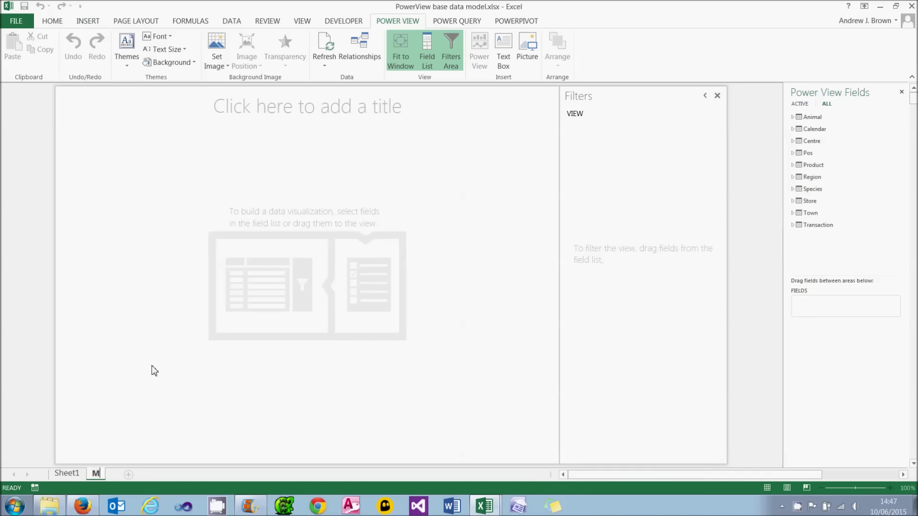
{"action": "type", "text": "y first report"}
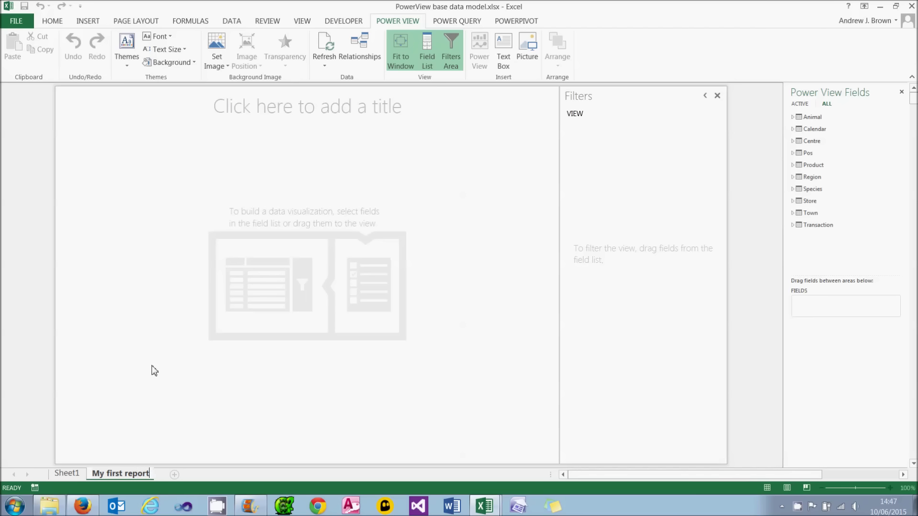
{"action": "key", "text": "Return"}
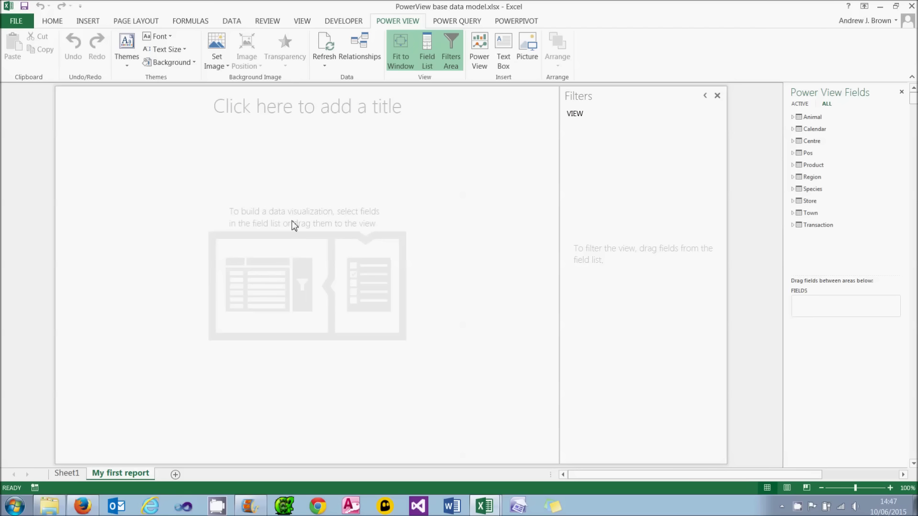
Build a table of SpeciesName and Year, with Year set to Do Not Summarize
{"action": "left_click", "coordinate": [793, 189]}
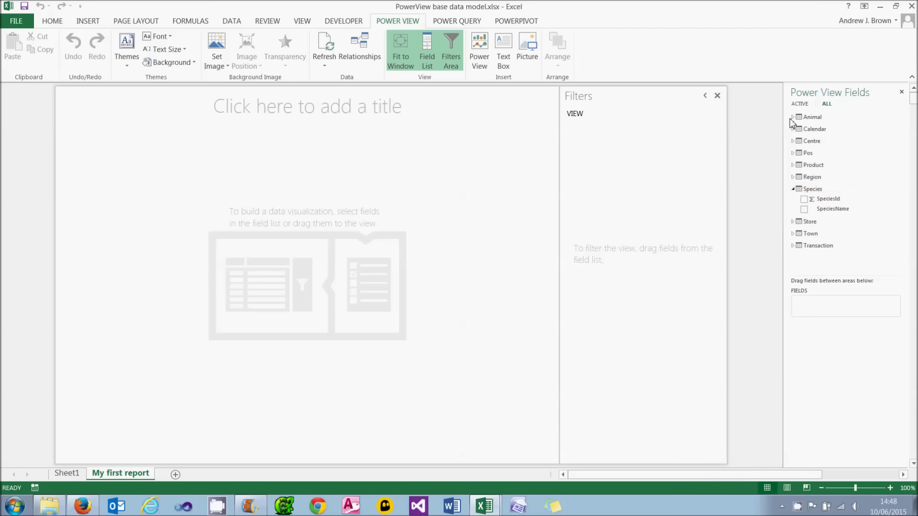
{"action": "left_click", "coordinate": [804, 209]}
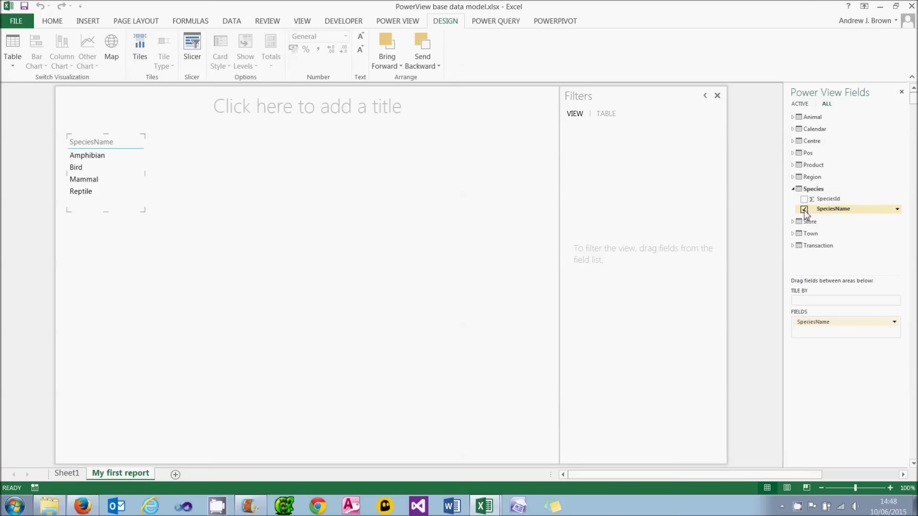
{"action": "left_click", "coordinate": [794, 129]}
{"action": "left_click", "coordinate": [804, 210]}
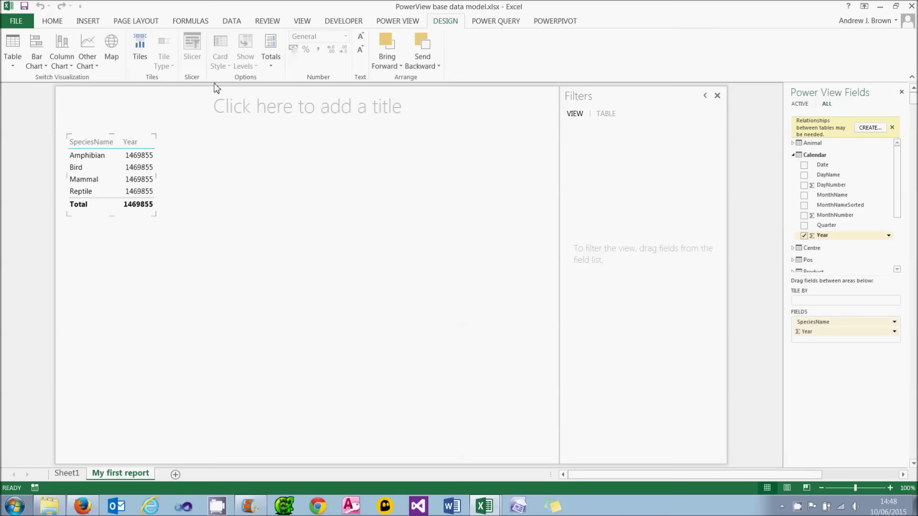
{"action": "left_click", "coordinate": [894, 332]}
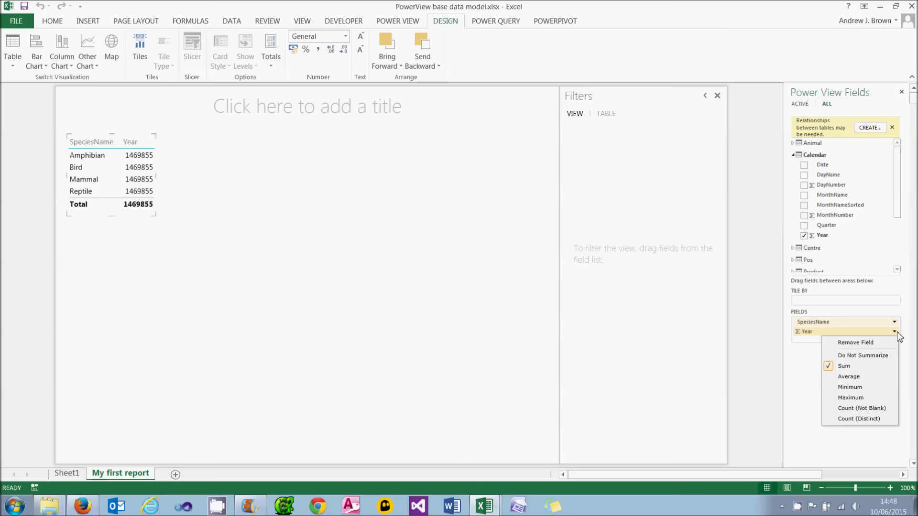
{"action": "left_click", "coordinate": [880, 356]}
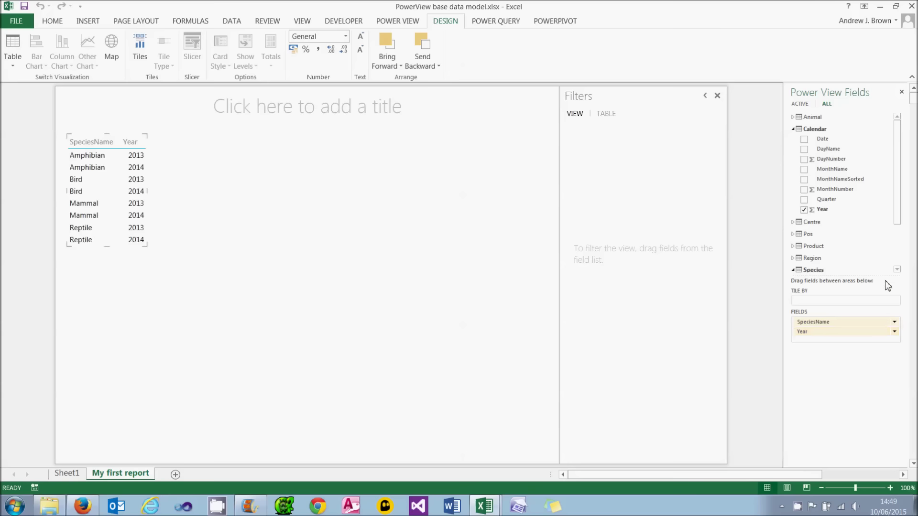
Add the Transaction table's Quantity field as a summed column totalling 19016
{"action": "left_click", "coordinate": [898, 255]}
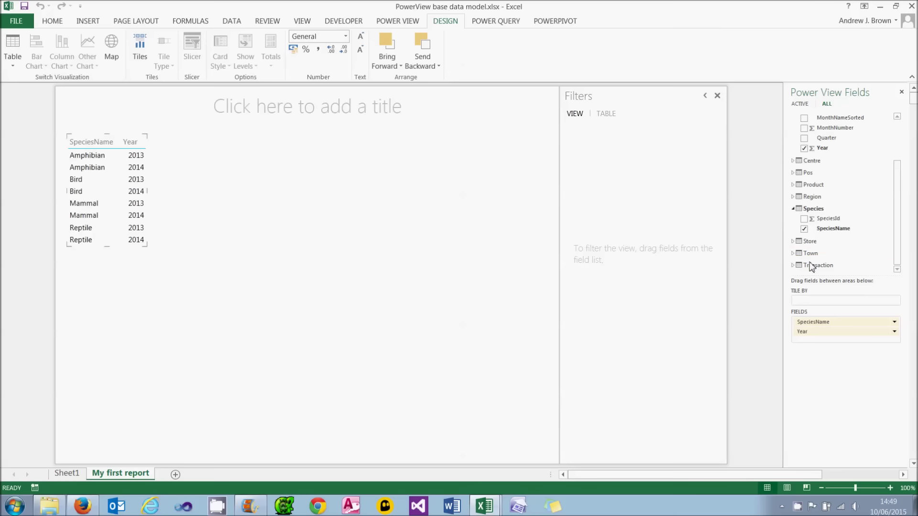
{"action": "left_click", "coordinate": [794, 266]}
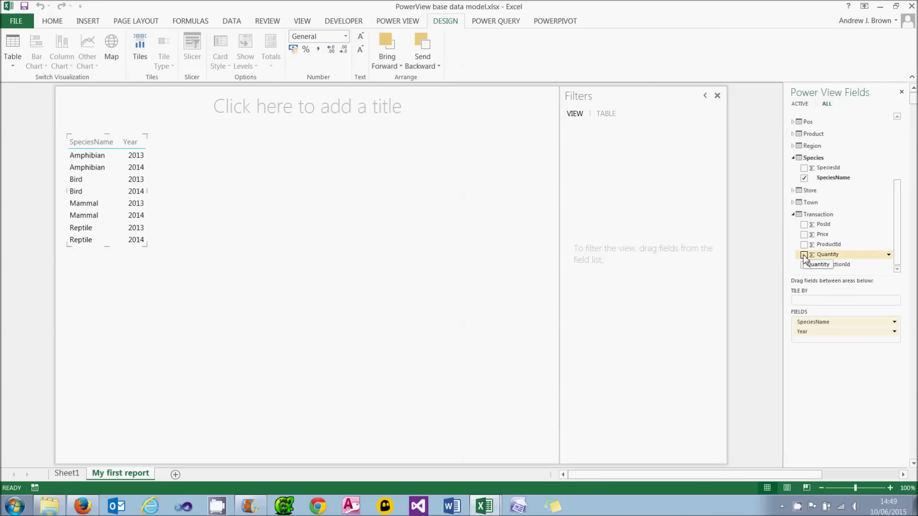
{"action": "left_click", "coordinate": [804, 255]}
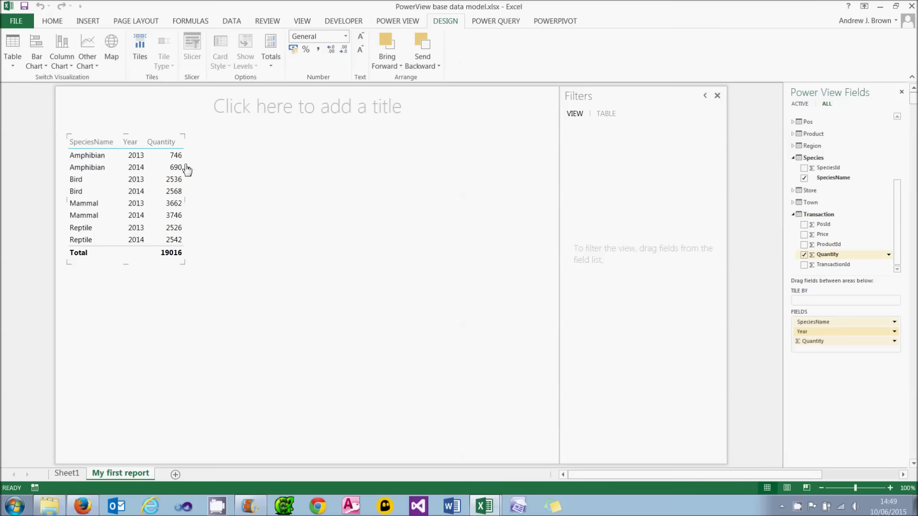
{"action": "right_click", "coordinate": [168, 144]}
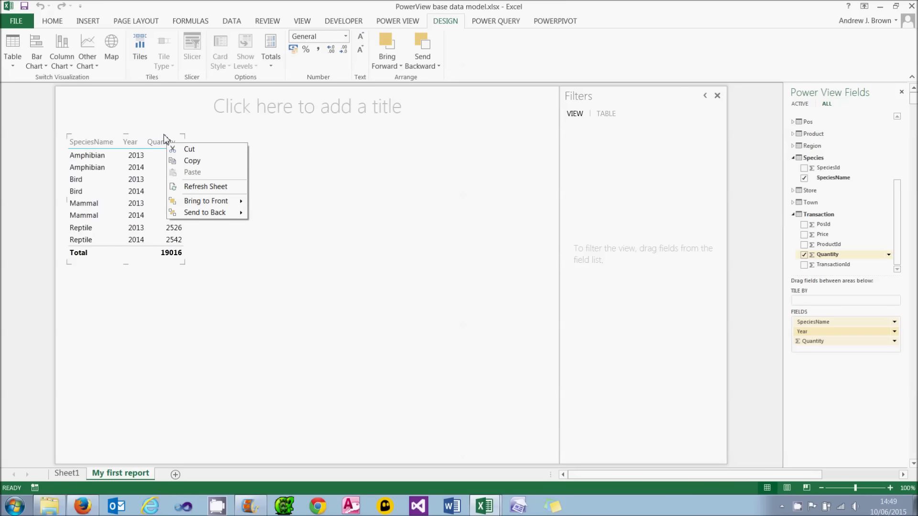
{"action": "key", "text": "Escape"}
{"action": "right_click", "coordinate": [165, 150]}
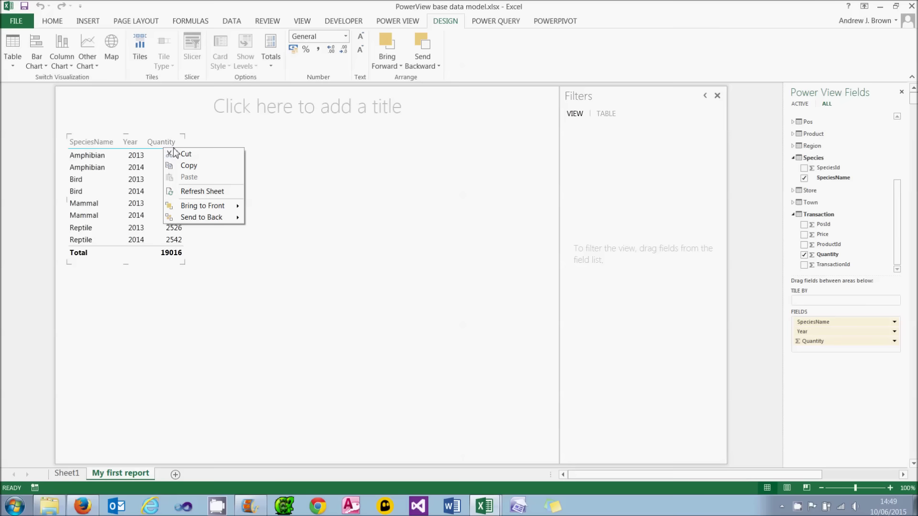
{"action": "left_click", "coordinate": [894, 342]}
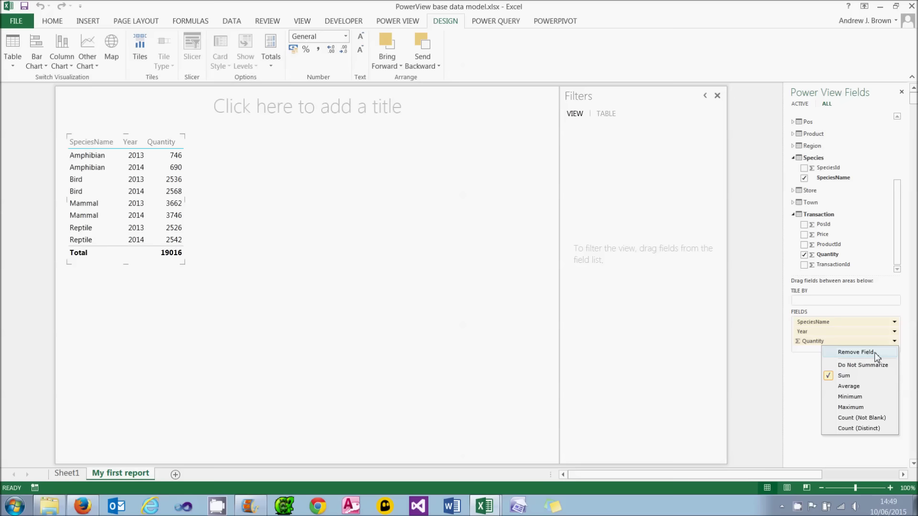
{"action": "left_click", "coordinate": [875, 354]}
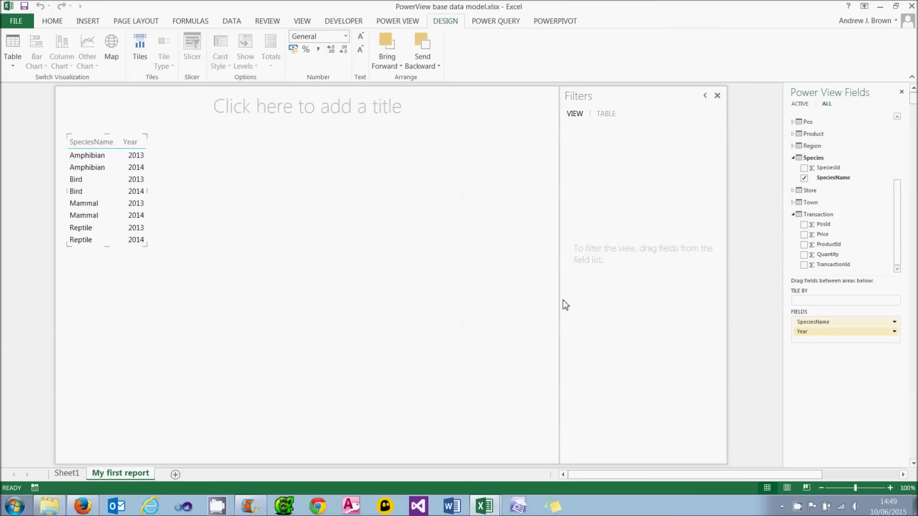
{"action": "key", "text": "ctrl+z"}
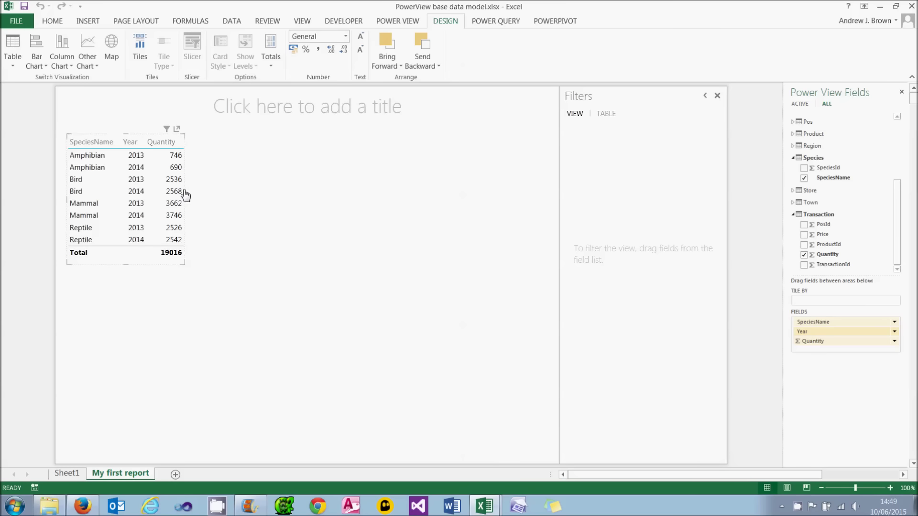
Move the table to the canvas centre and sort it by Quantity, largest first
{"action": "left_click_drag", "start_coordinate": [185, 196], "coordinate": [370, 206]}
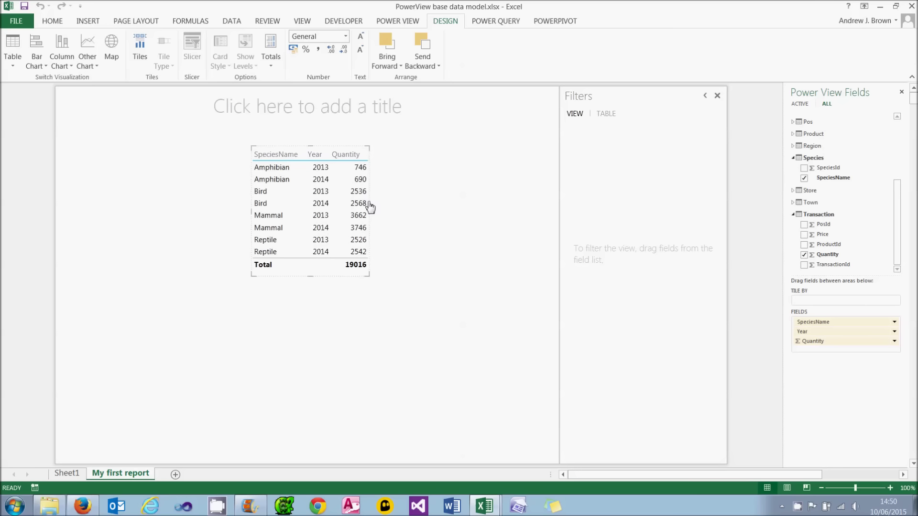
{"action": "left_click", "coordinate": [354, 160]}
{"action": "left_click", "coordinate": [354, 160]}
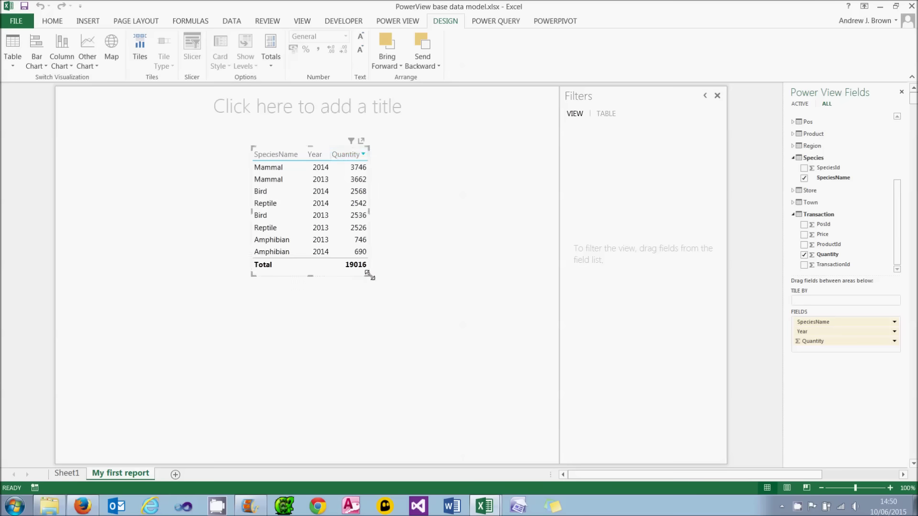
{"action": "left_click_drag", "start_coordinate": [369, 275], "coordinate": [498, 331]}
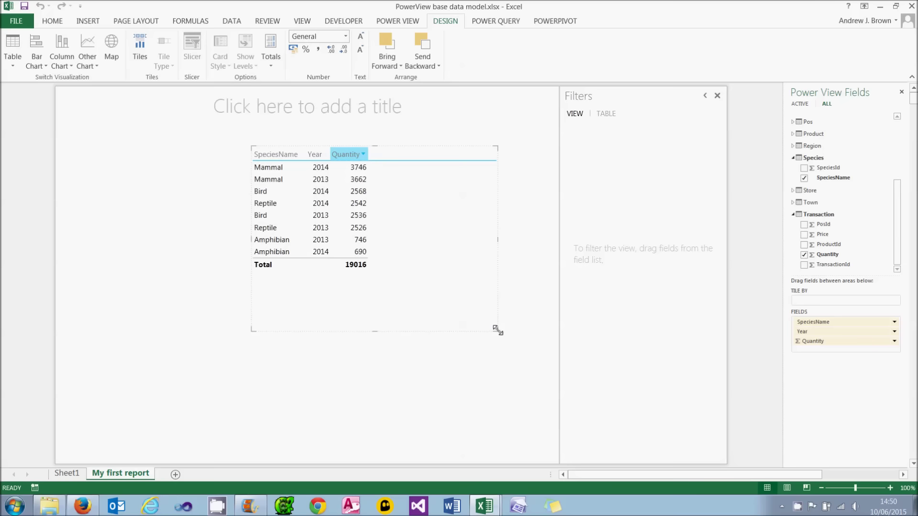
{"action": "key", "text": "ctrl+z"}
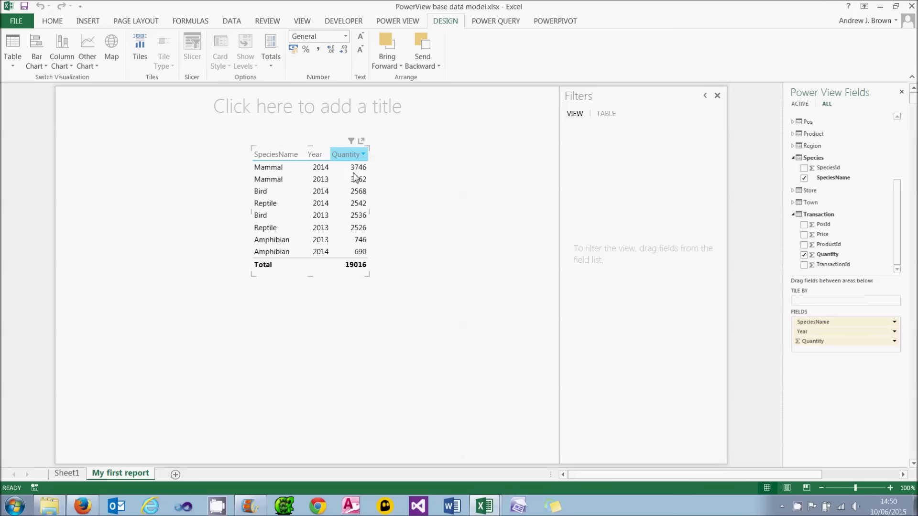
{"action": "left_click", "coordinate": [362, 142]}
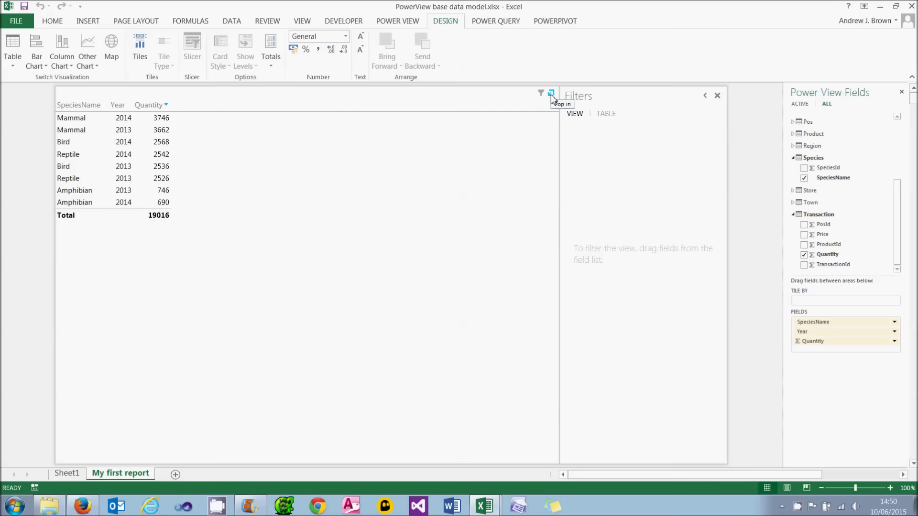
{"action": "left_click", "coordinate": [552, 93]}
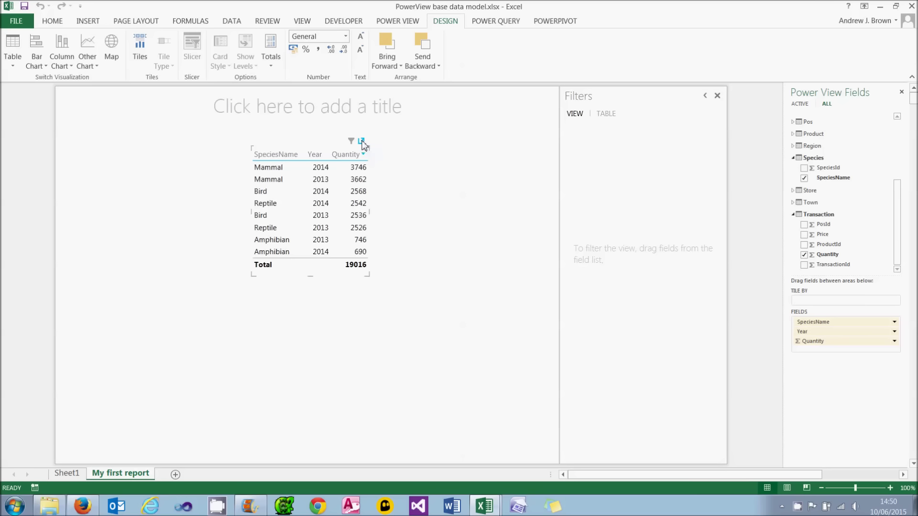
{"action": "left_click", "coordinate": [352, 209]}
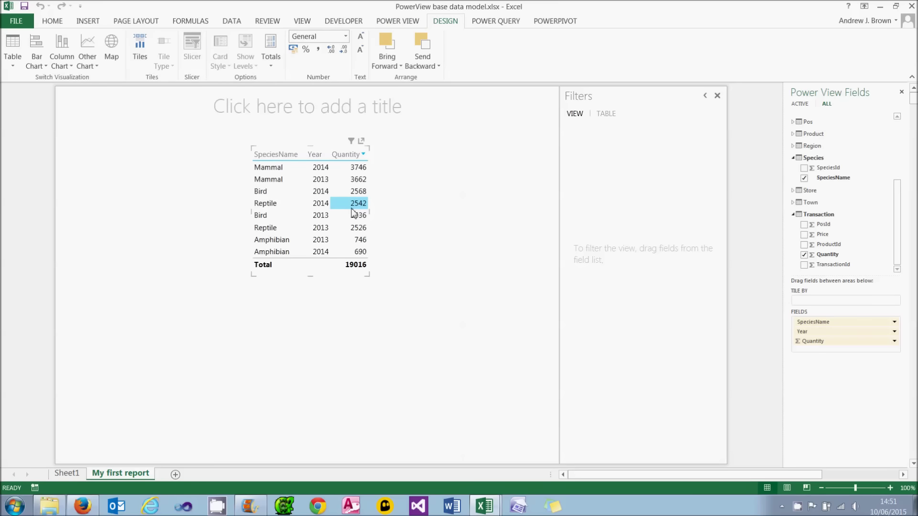
{"action": "right_click", "coordinate": [354, 213]}
{"action": "left_click", "coordinate": [373, 216]}
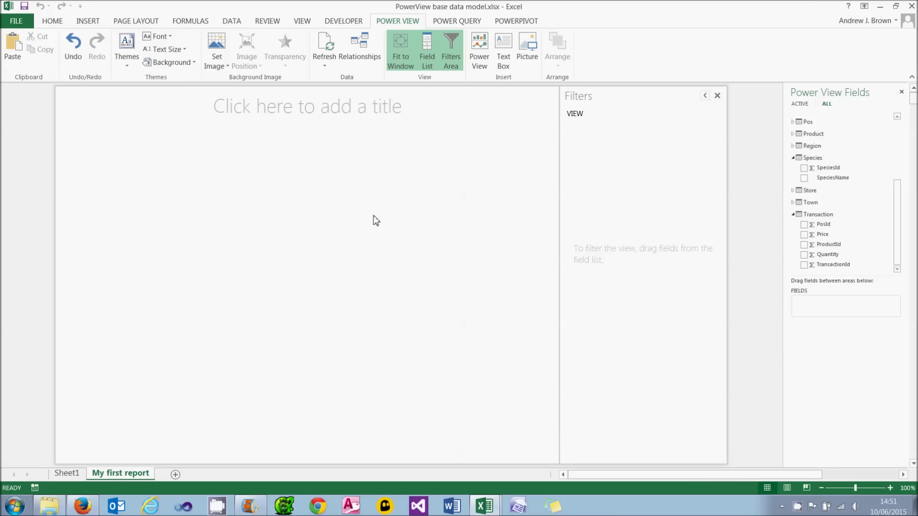
{"action": "left_click", "coordinate": [75, 53]}
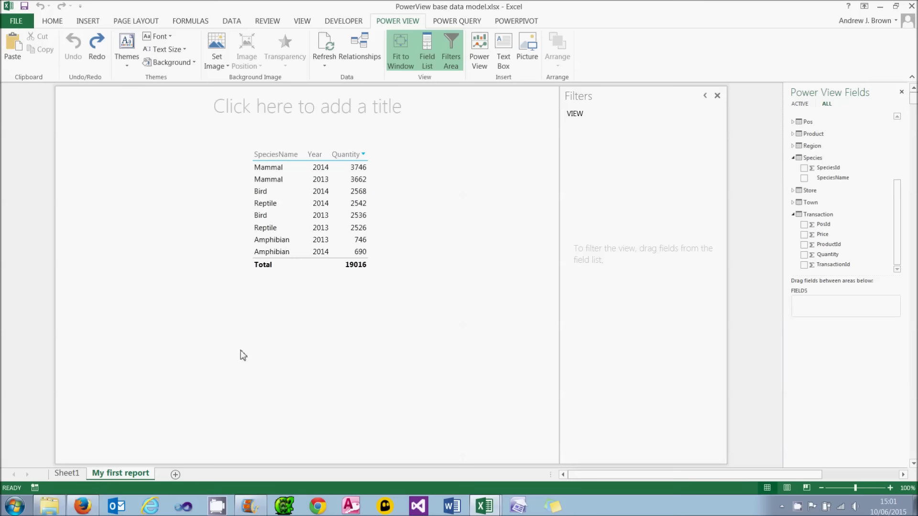
Replace the title placeholder with a text box 'Total sales by species and year', widened to one line
{"action": "left_click", "coordinate": [268, 129]}
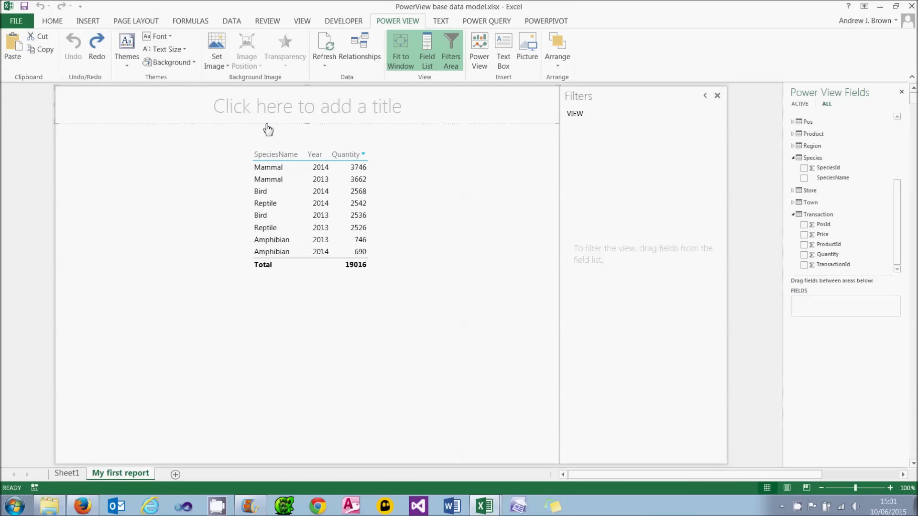
{"action": "key", "text": "Delete"}
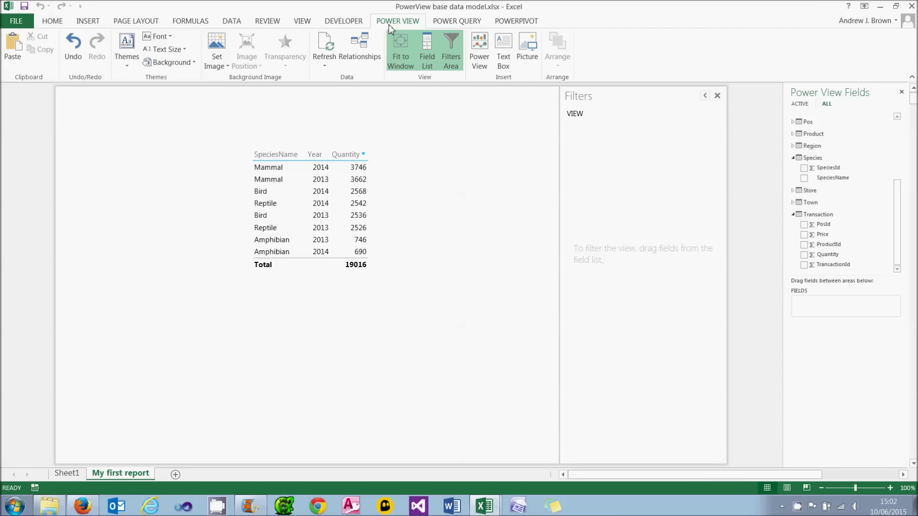
{"action": "left_click", "coordinate": [500, 62]}
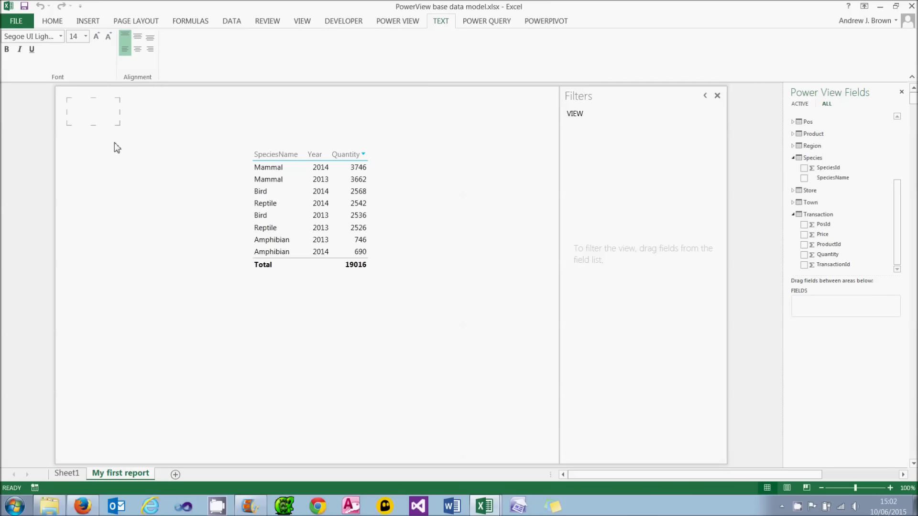
{"action": "type", "text": "Total s"}
{"action": "type", "text": "ales by species a"}
{"action": "type", "text": "nd year"}
{"action": "left_click", "coordinate": [115, 145]}
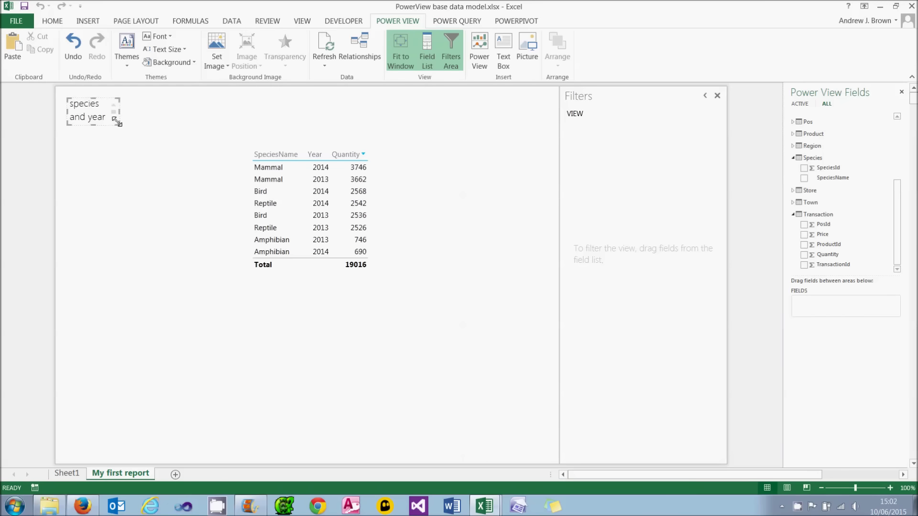
{"action": "left_click", "coordinate": [117, 121]}
{"action": "left_click_drag", "start_coordinate": [119, 124], "coordinate": [382, 136]}
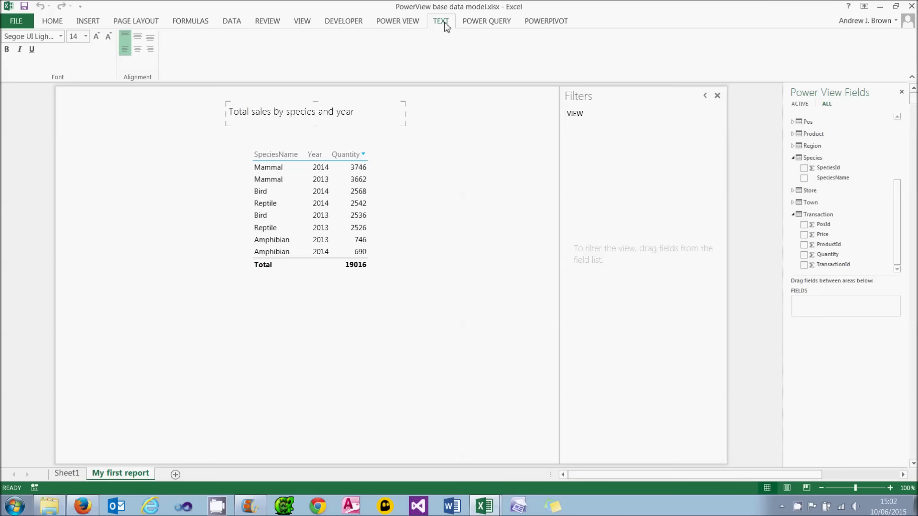
Centre, underline and bold the title at font size 16, then show the POWER VIEW ribbon
{"action": "left_click", "coordinate": [137, 37]}
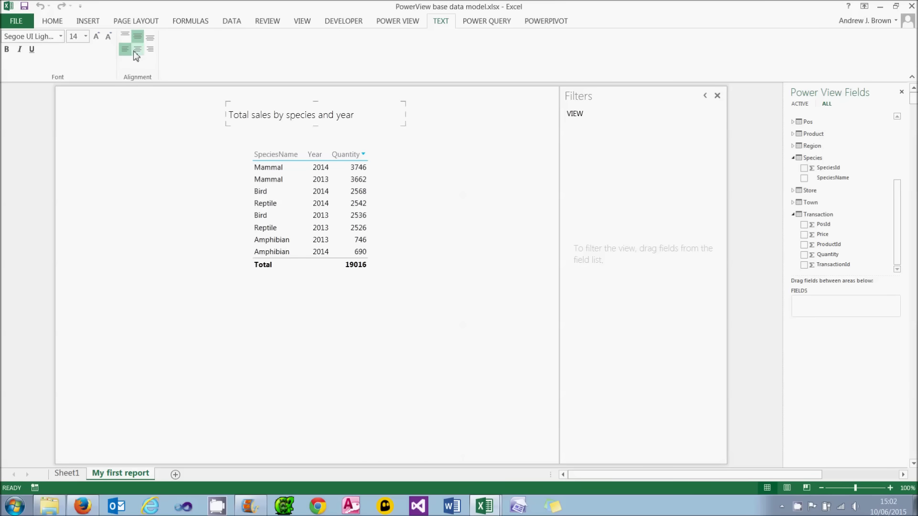
{"action": "left_click", "coordinate": [135, 50]}
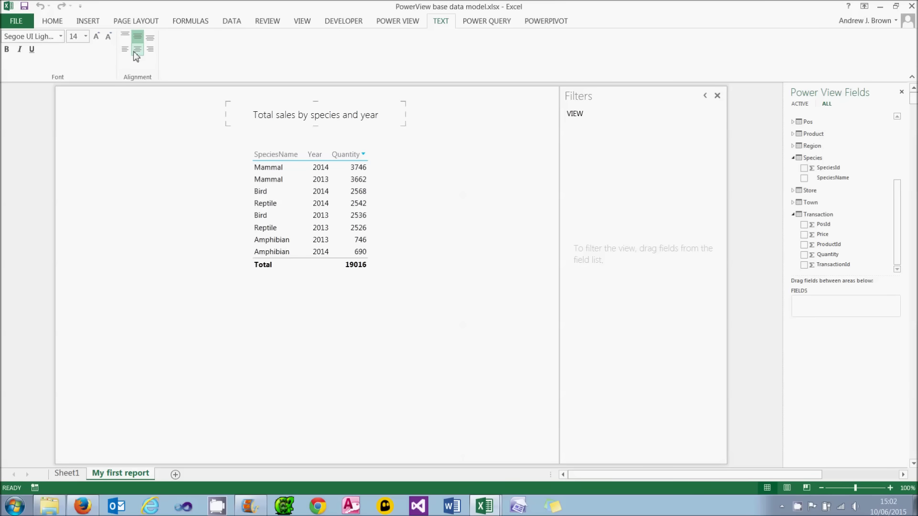
{"action": "left_click", "coordinate": [32, 49]}
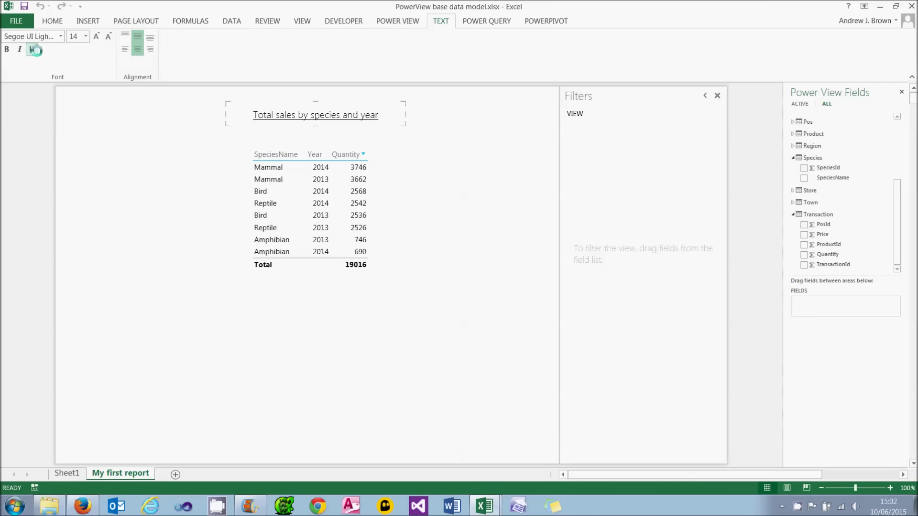
{"action": "left_click", "coordinate": [86, 38]}
{"action": "left_click", "coordinate": [86, 38]}
{"action": "left_click", "coordinate": [107, 38]}
{"action": "left_click", "coordinate": [96, 38]}
{"action": "left_click", "coordinate": [96, 38]}
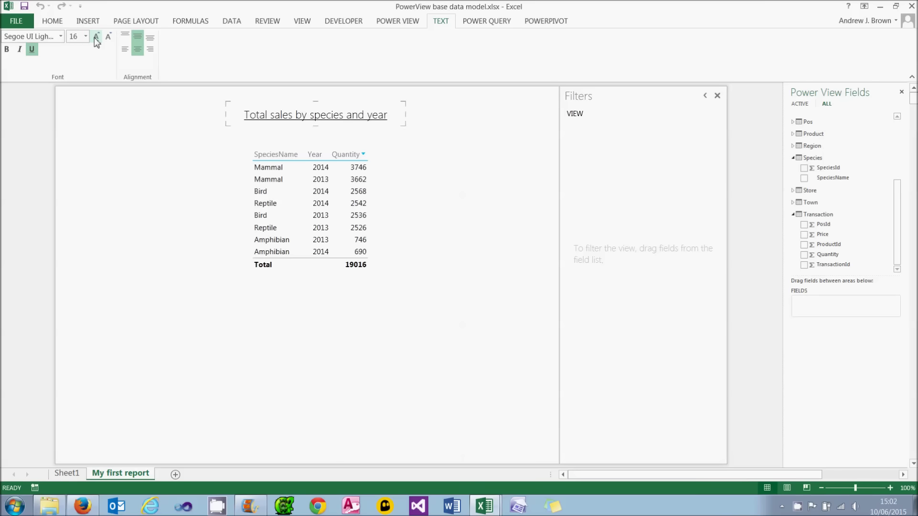
{"action": "left_click", "coordinate": [6, 49]}
{"action": "left_click", "coordinate": [400, 24]}
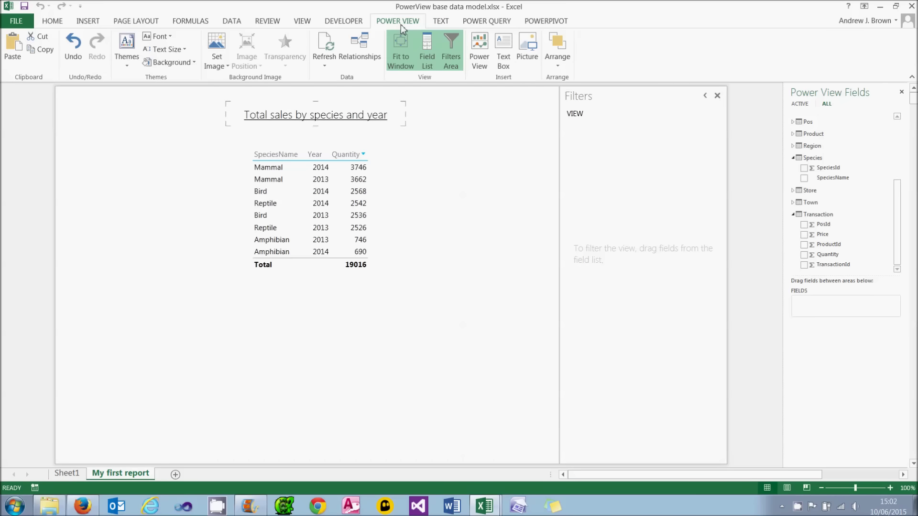
Choose Make-a-mammal.jpg as the background image, then switch to Firefox's Mammal Maker page
{"action": "left_click", "coordinate": [223, 67]}
{"action": "left_click", "coordinate": [234, 84]}
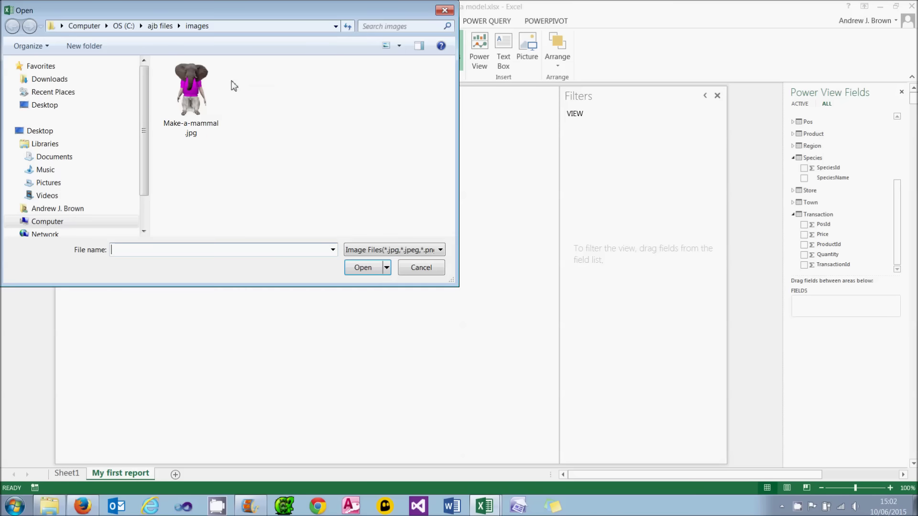
{"action": "left_click", "coordinate": [208, 107]}
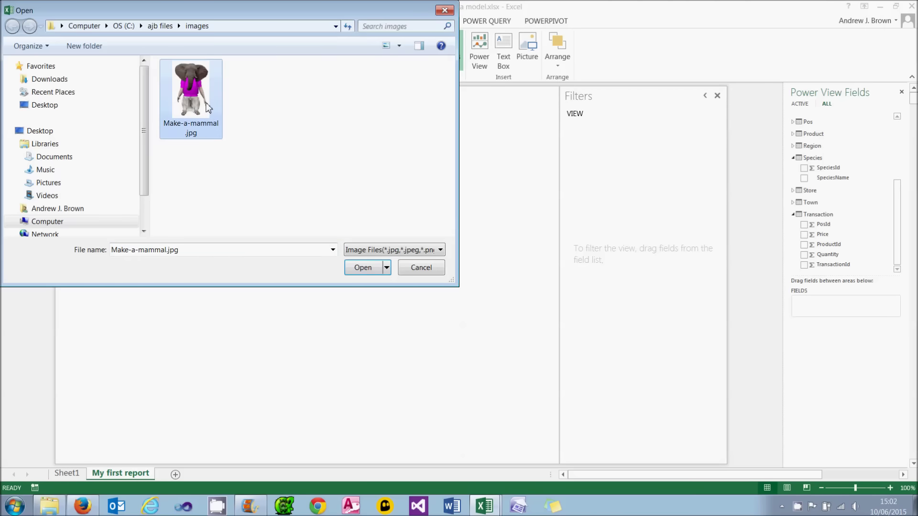
{"action": "left_click", "coordinate": [90, 511]}
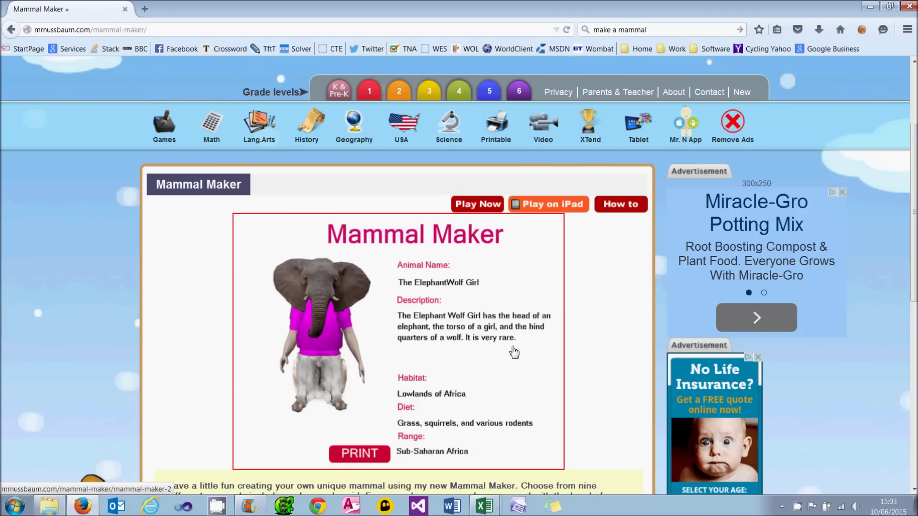
Return from Firefox's Mammal Maker page to Excel's Open dialog
{"action": "left_click", "coordinate": [485, 506]}
Apply Make-a-mammal.jpg as the background, centred after trying Stretch and Tile
{"action": "left_click", "coordinate": [486, 473]}
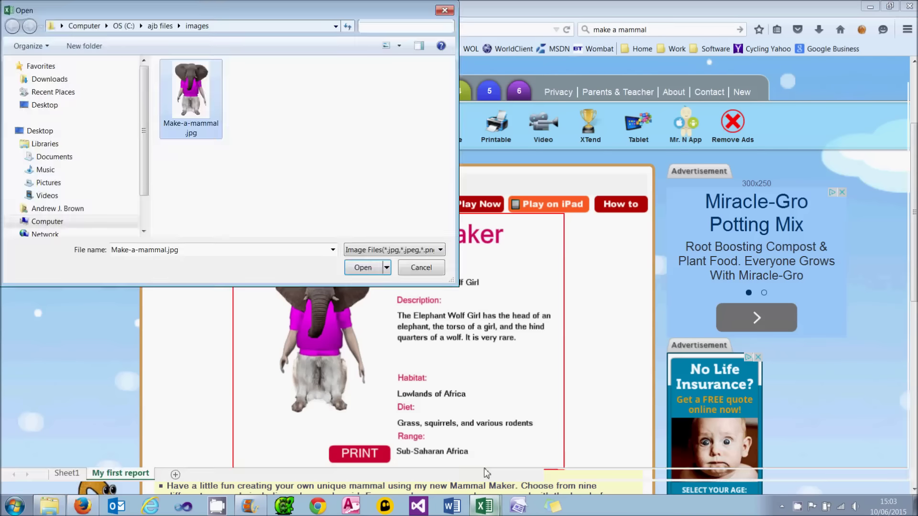
{"action": "left_click", "coordinate": [363, 268]}
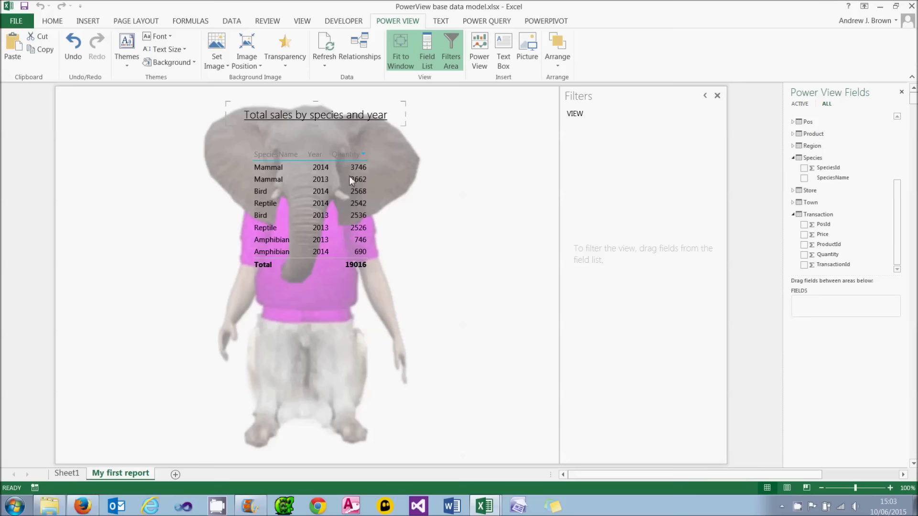
{"action": "left_click", "coordinate": [254, 67]}
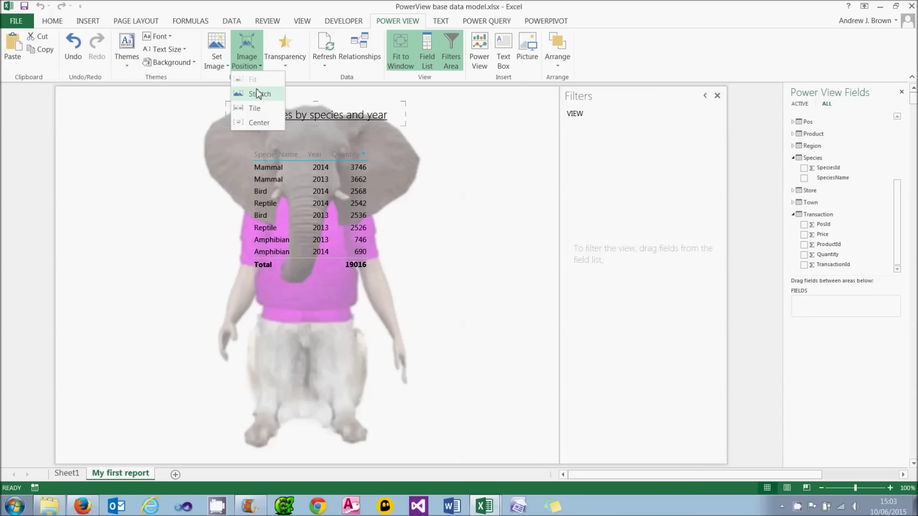
{"action": "left_click", "coordinate": [259, 94]}
{"action": "left_click", "coordinate": [256, 67]}
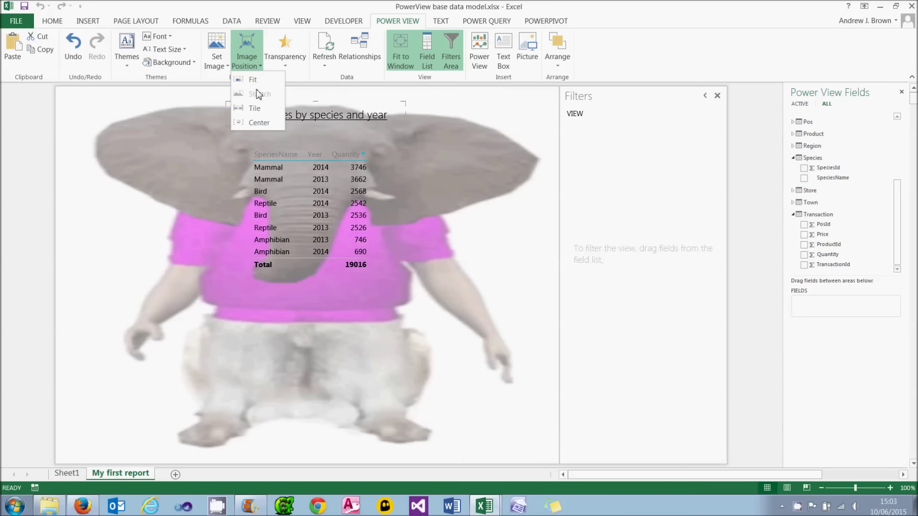
{"action": "left_click", "coordinate": [257, 108]}
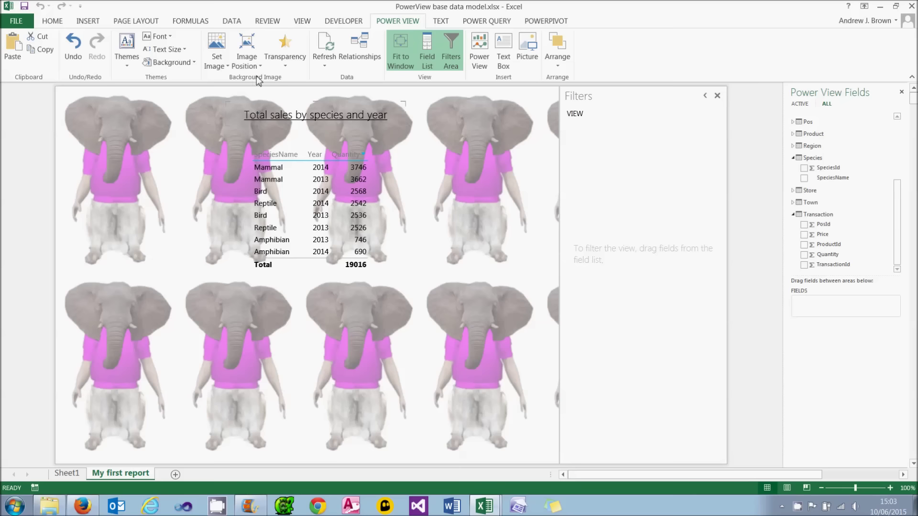
{"action": "left_click", "coordinate": [256, 67]}
{"action": "left_click", "coordinate": [262, 123]}
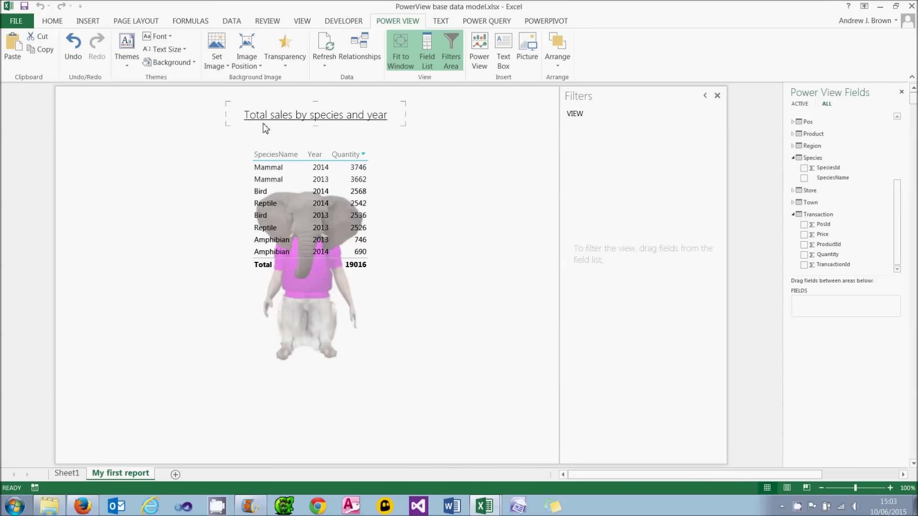
Set the background transparency to 100%, then to a lower level so it shows faintly
{"action": "left_click", "coordinate": [296, 72]}
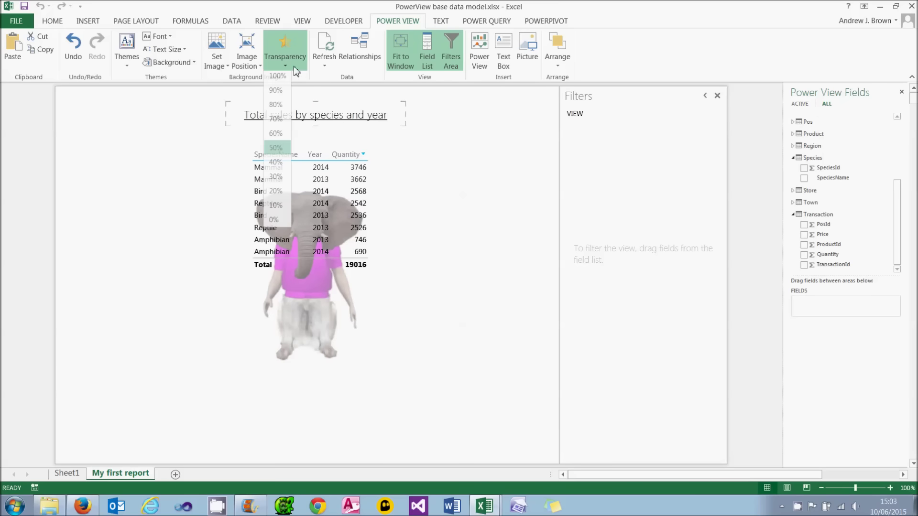
{"action": "left_click", "coordinate": [280, 78]}
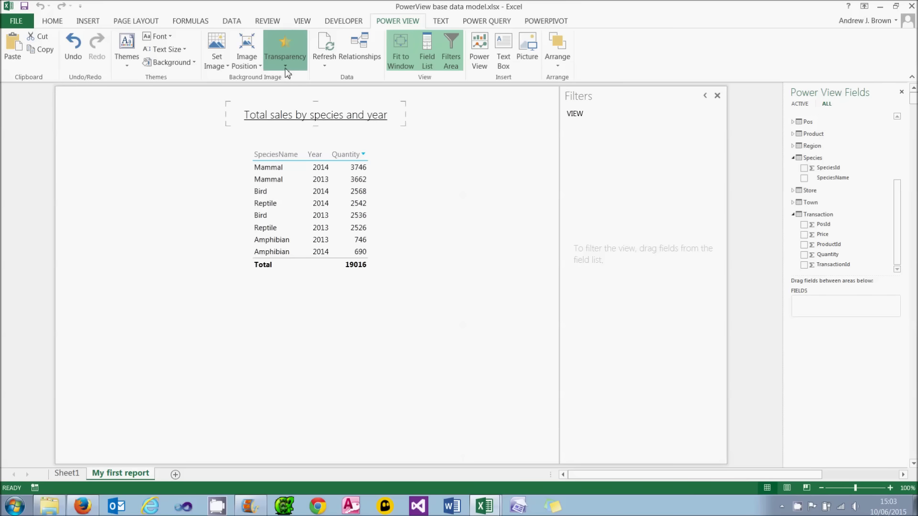
{"action": "left_click", "coordinate": [285, 68]}
{"action": "left_click", "coordinate": [286, 99]}
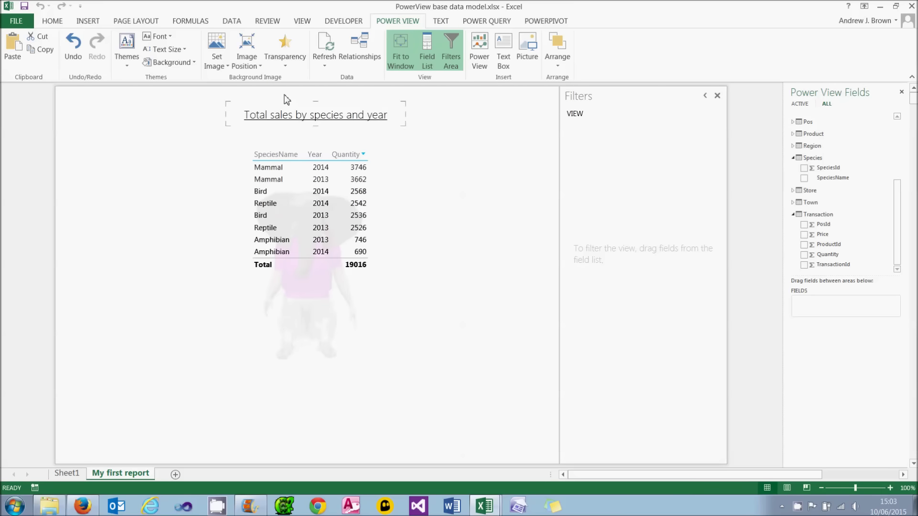
Remove the background image and insert Make-a-mammal.jpg as a picture on the canvas
{"action": "left_click", "coordinate": [223, 68]}
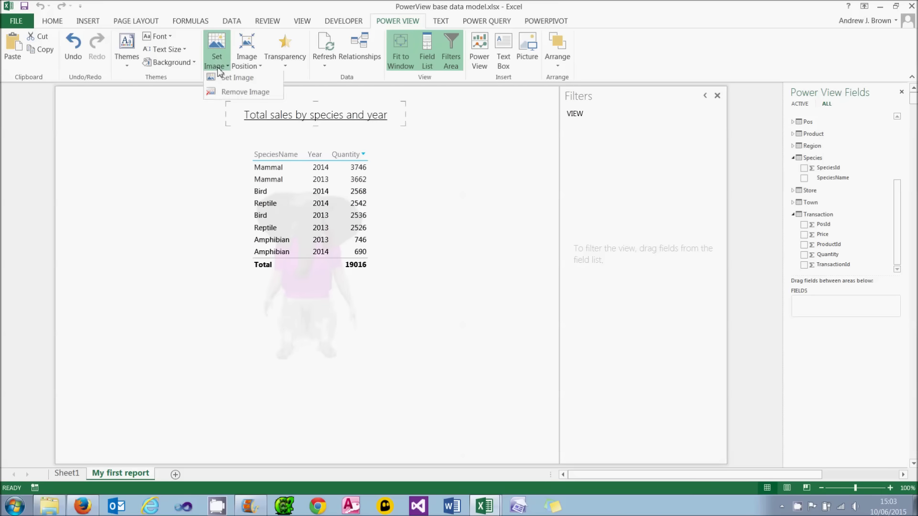
{"action": "left_click", "coordinate": [233, 95]}
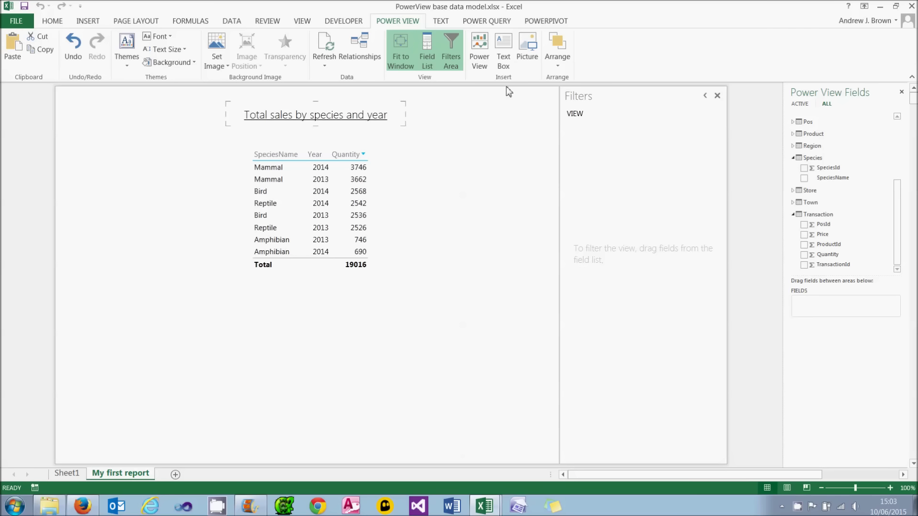
{"action": "left_click", "coordinate": [528, 55]}
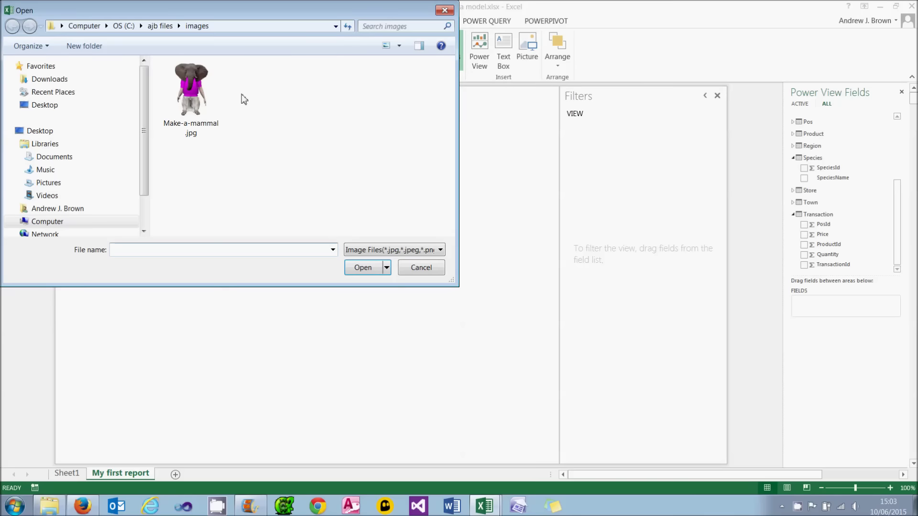
{"action": "double_click", "coordinate": [202, 99]}
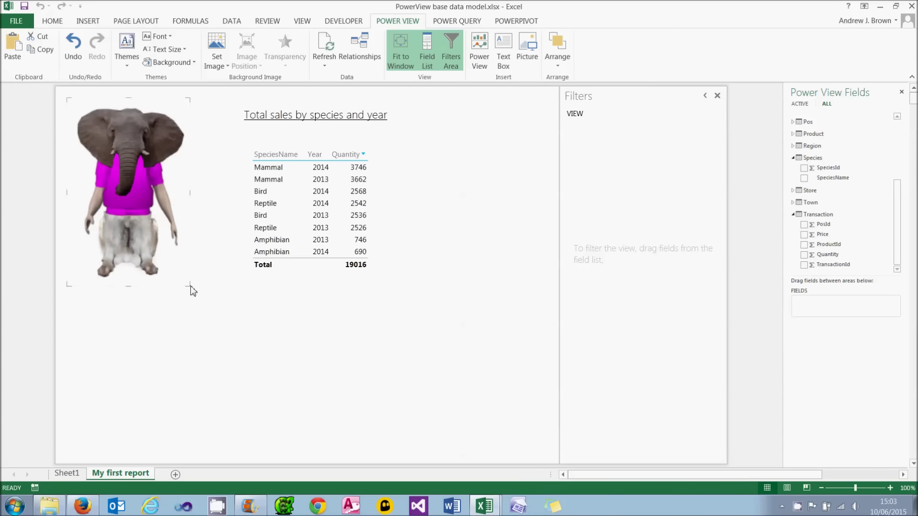
Shrink and reposition the elephant picture, then delete it from the report
{"action": "left_click_drag", "start_coordinate": [186, 285], "coordinate": [542, 445]}
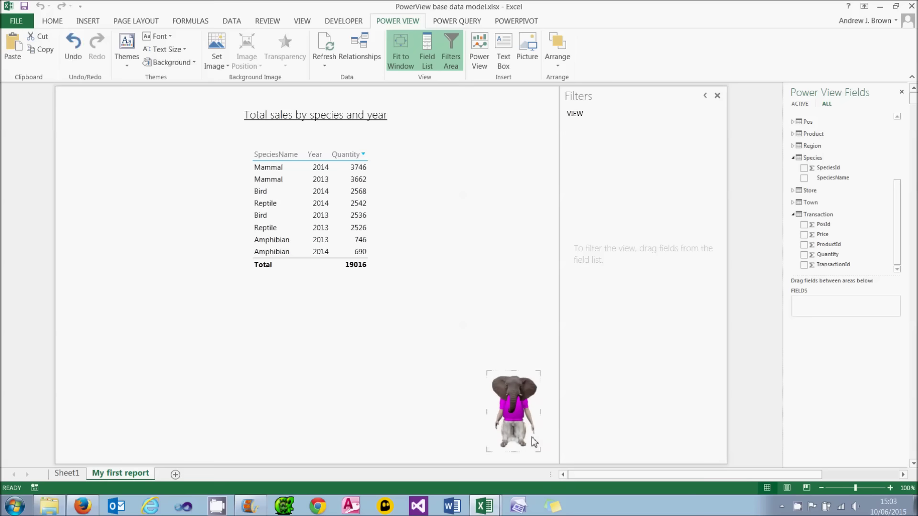
{"action": "left_click", "coordinate": [368, 373]}
{"action": "left_click", "coordinate": [516, 406]}
{"action": "key", "text": "Delete"}
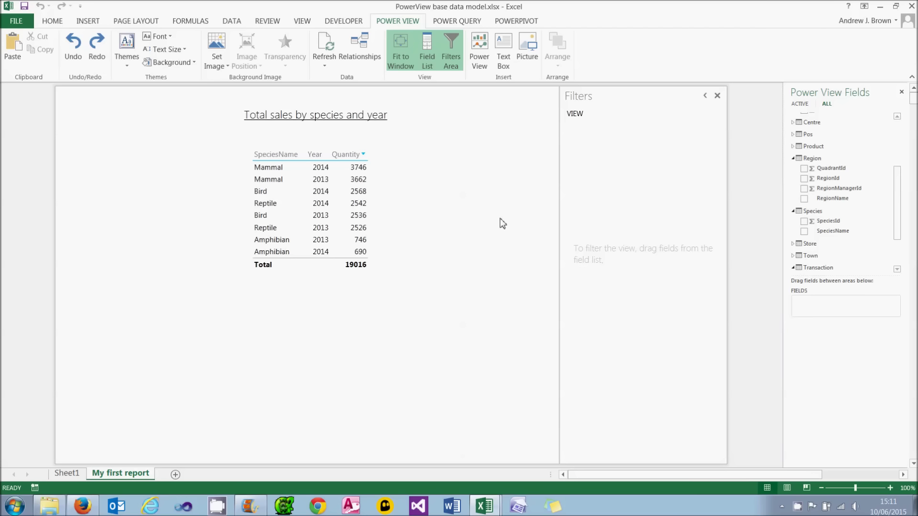
Add RegionName as the sales table's second column, discarding the separate RegionName table first created
{"action": "left_click", "coordinate": [804, 199]}
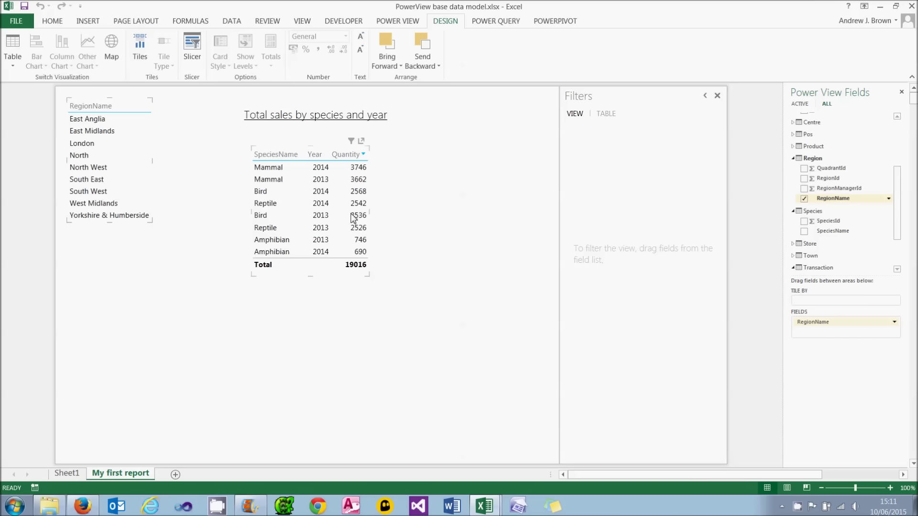
{"action": "left_click", "coordinate": [143, 199]}
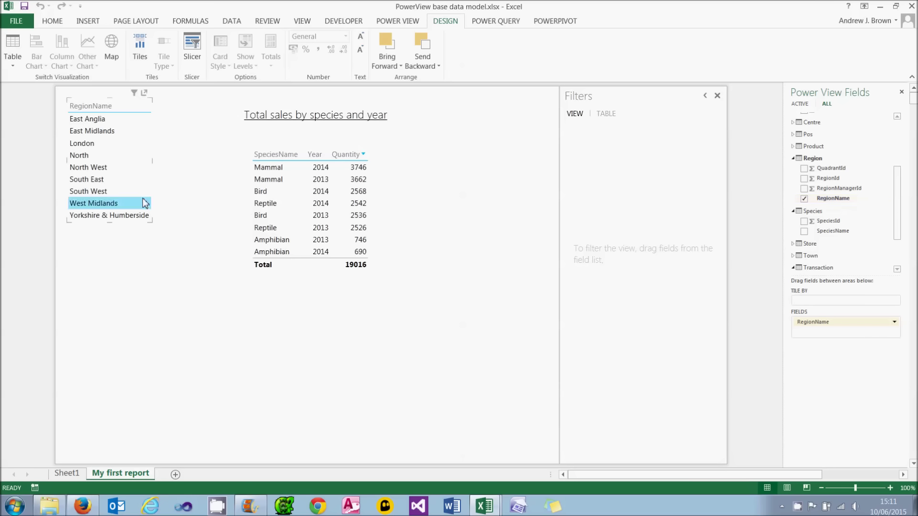
{"action": "key", "text": "Delete"}
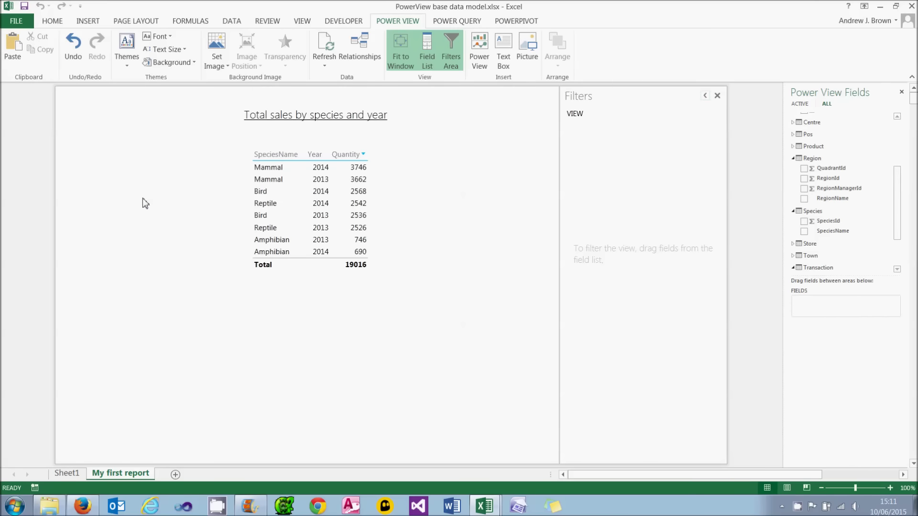
{"action": "left_click", "coordinate": [326, 204]}
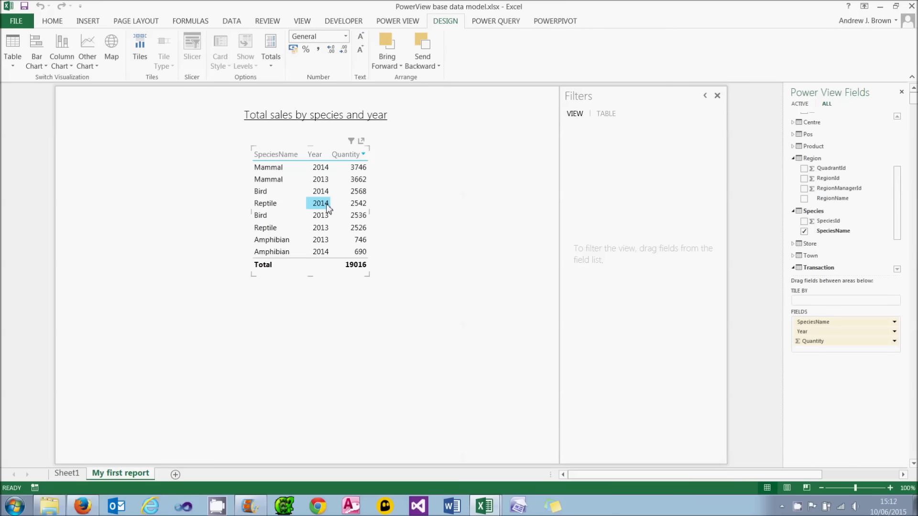
{"action": "left_click_drag", "start_coordinate": [810, 199], "coordinate": [817, 327]}
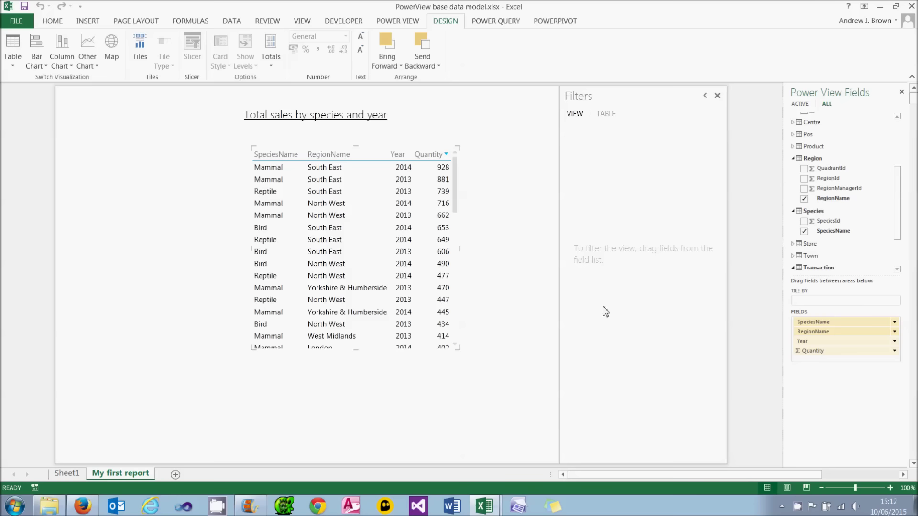
Show the sales table as cards in the large-font Callout style, then list the table layout types
{"action": "left_click", "coordinate": [13, 65]}
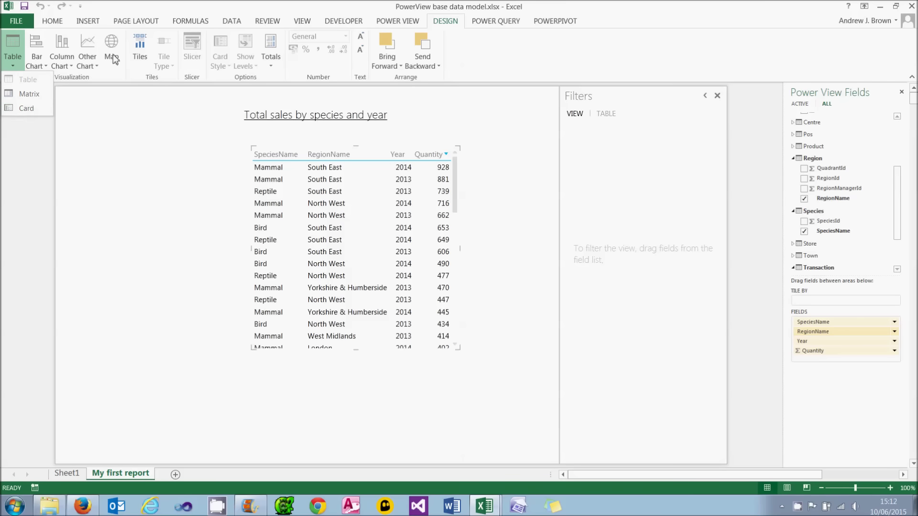
{"action": "left_click", "coordinate": [31, 109]}
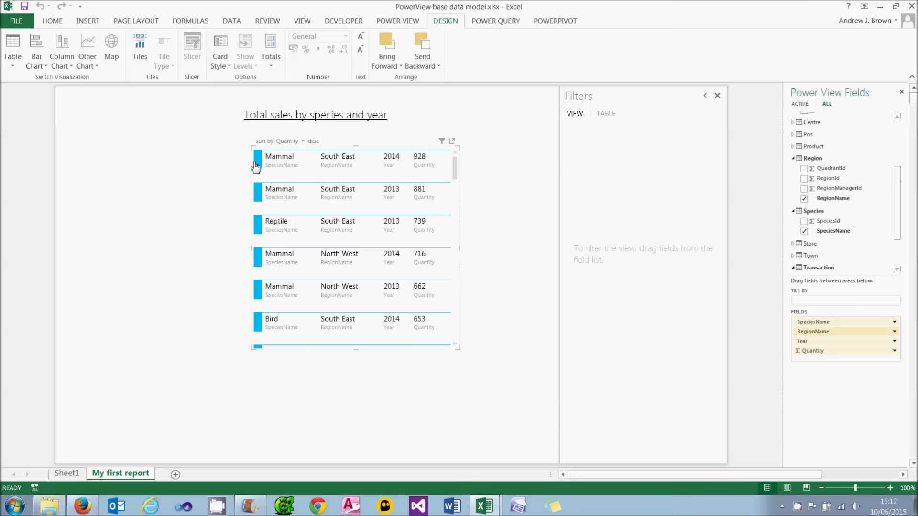
{"action": "left_click", "coordinate": [220, 61]}
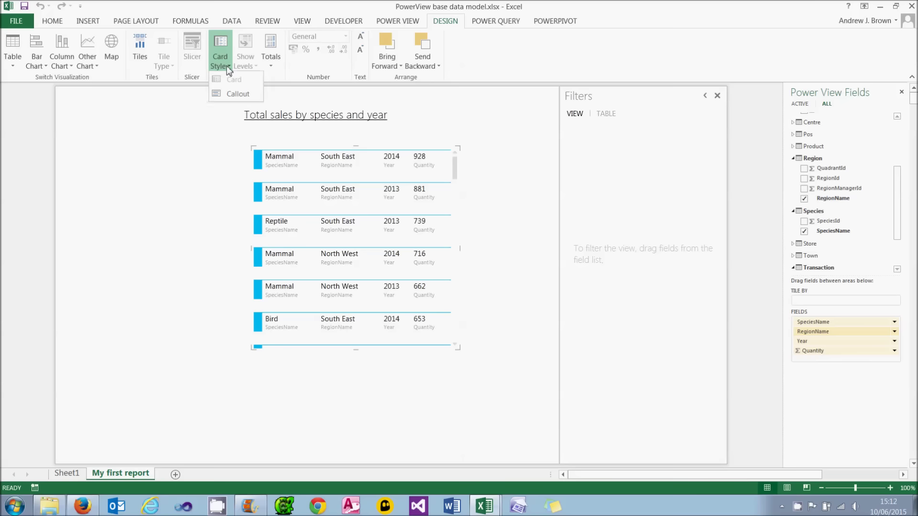
{"action": "left_click", "coordinate": [238, 95]}
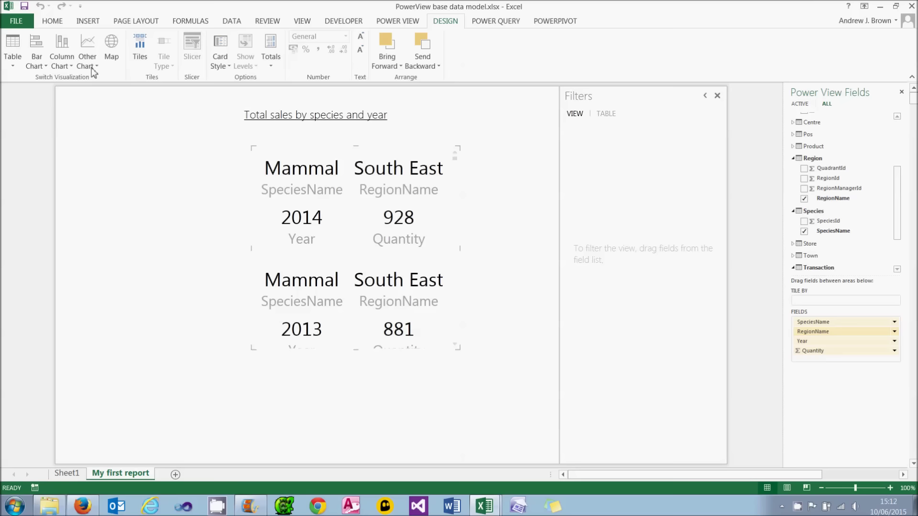
{"action": "left_click", "coordinate": [12, 65]}
Turn the cards into a matrix whose rows drill down one level at a time
{"action": "left_click", "coordinate": [26, 94]}
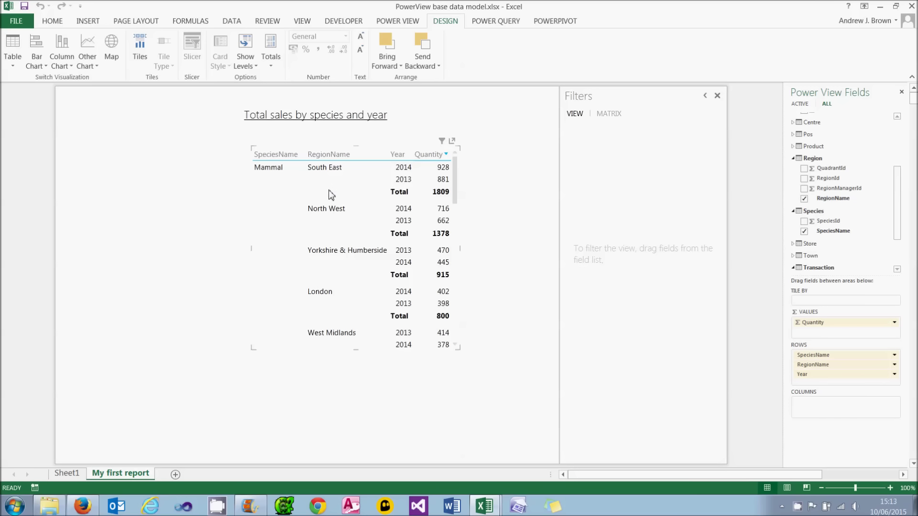
{"action": "left_click", "coordinate": [253, 67]}
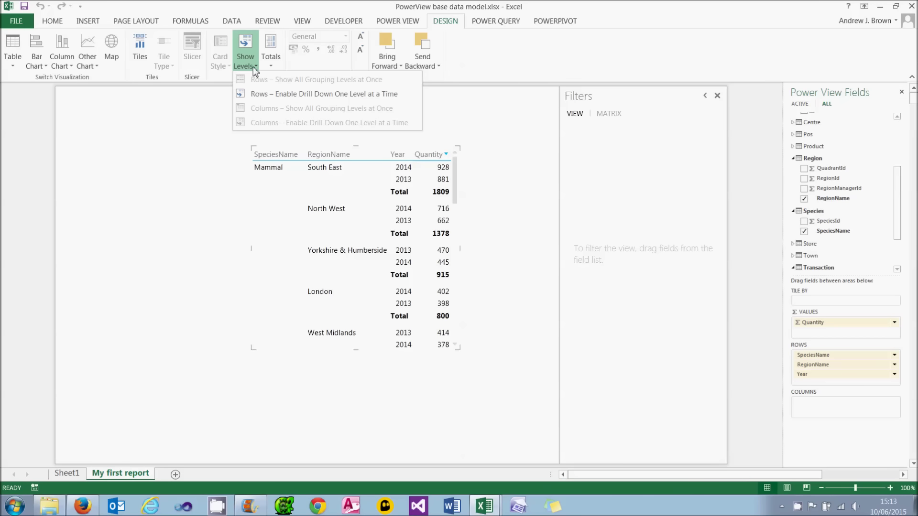
{"action": "left_click", "coordinate": [323, 96]}
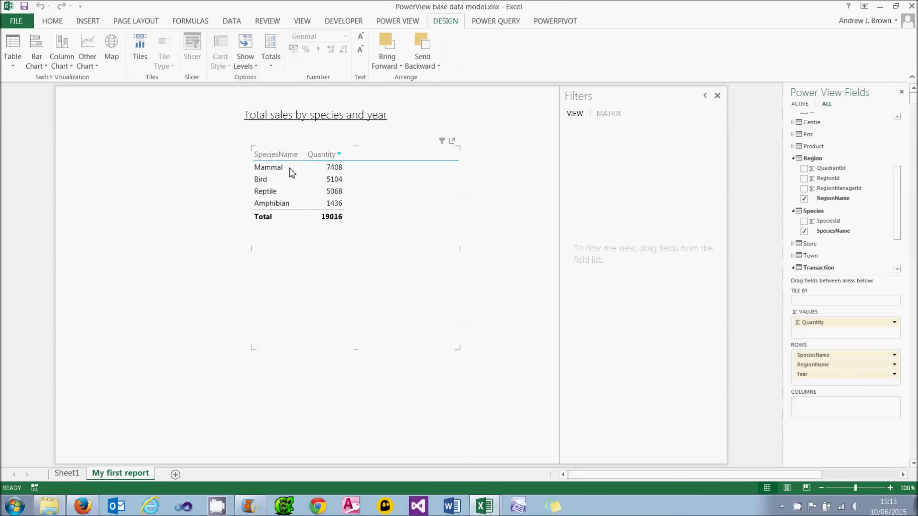
Drill from Mammal to regions to North West years, back up to species, then open PowerPivot
{"action": "left_click", "coordinate": [275, 171]}
{"action": "left_click", "coordinate": [301, 173]}
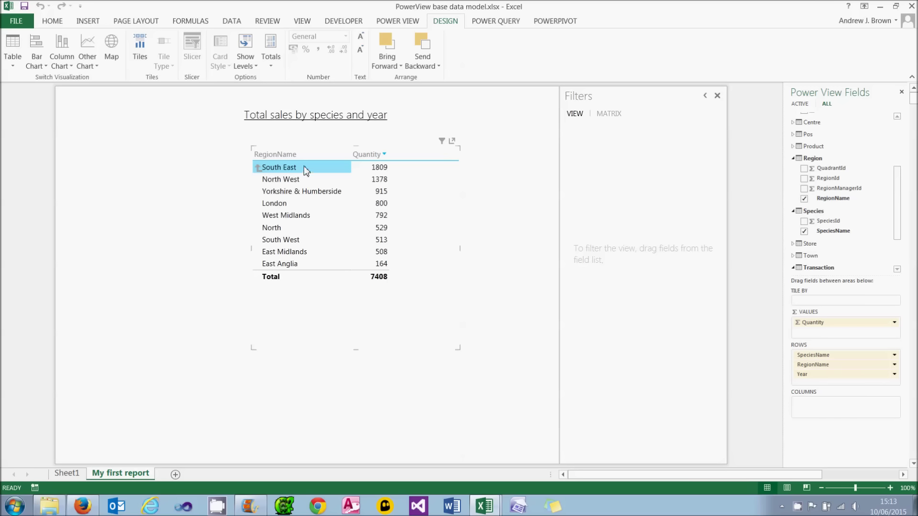
{"action": "mouse_move", "coordinate": [347, 180]}
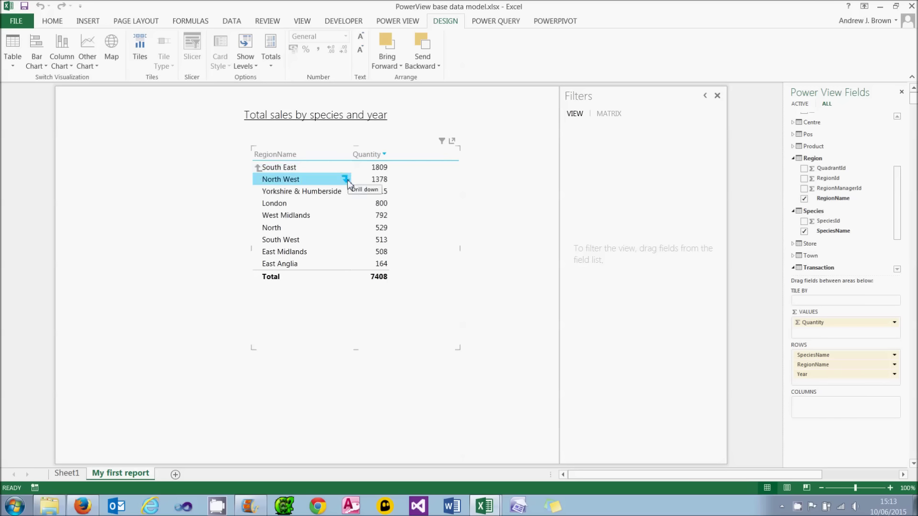
{"action": "left_click", "coordinate": [345, 180]}
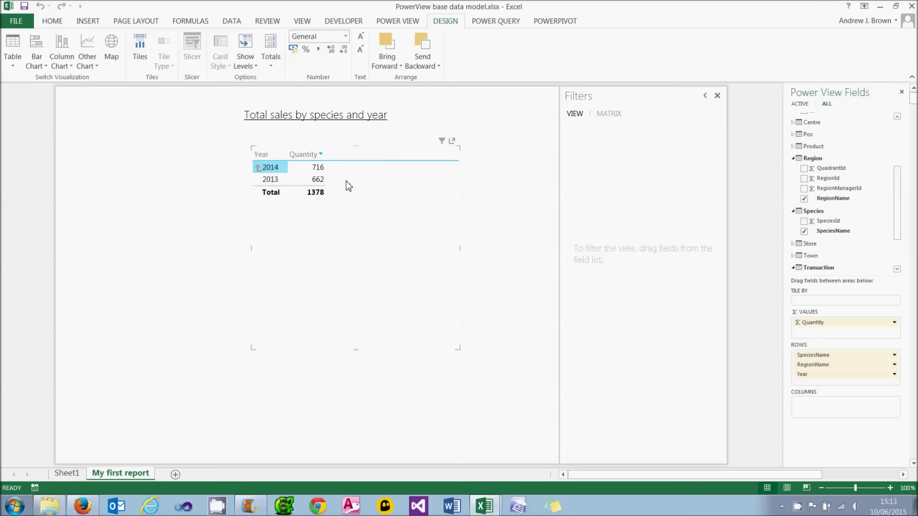
{"action": "left_click", "coordinate": [258, 168]}
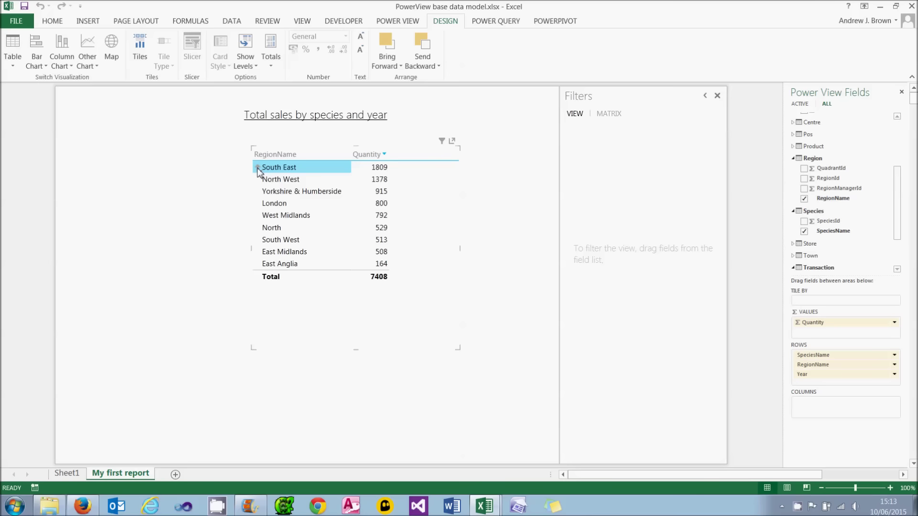
{"action": "left_click", "coordinate": [258, 168]}
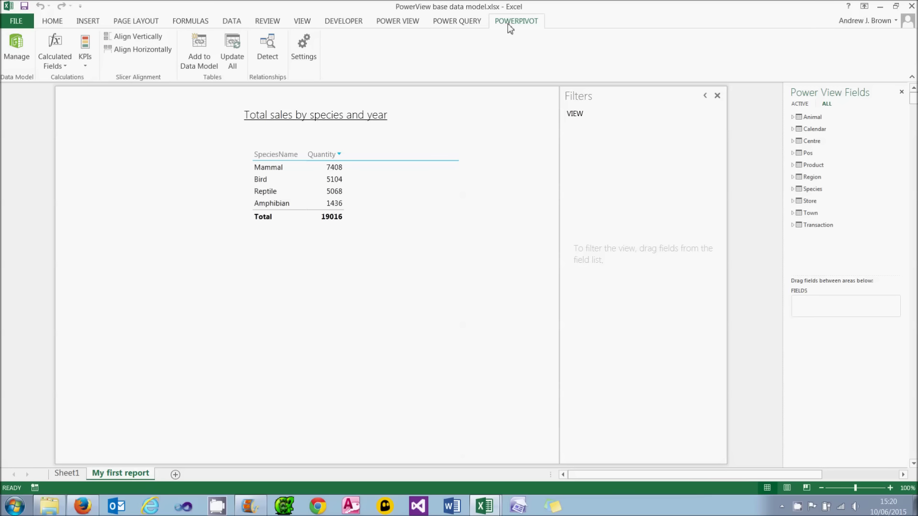
{"action": "left_click", "coordinate": [10, 59]}
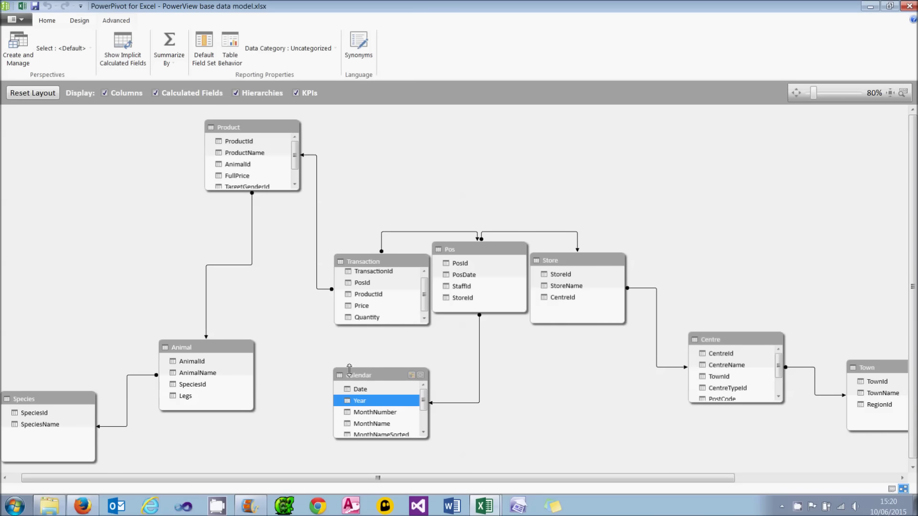
Set the Calendar table's Year column to Do not summarize
{"action": "left_click", "coordinate": [364, 384]}
{"action": "left_click", "coordinate": [365, 405]}
{"action": "left_click", "coordinate": [175, 68]}
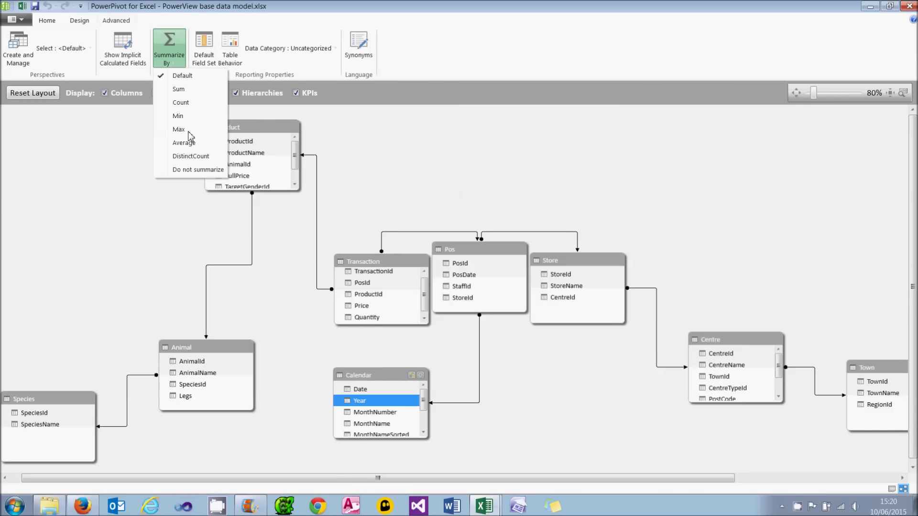
{"action": "left_click", "coordinate": [199, 170]}
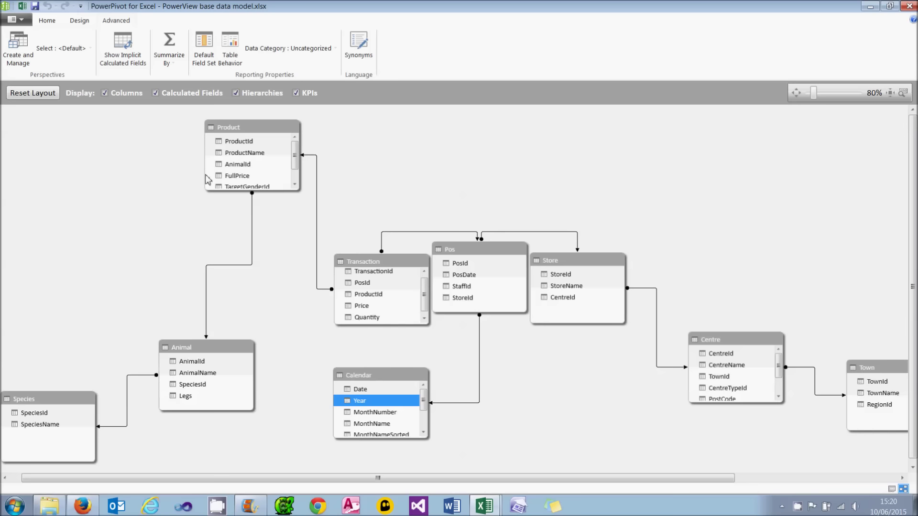
Make the Transaction Price column summarize as Average and return to the workbook
{"action": "left_click", "coordinate": [358, 306]}
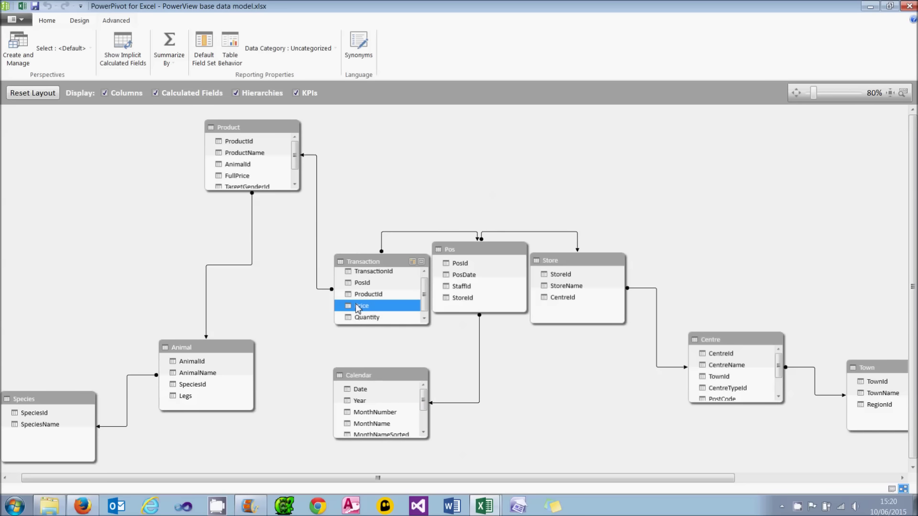
{"action": "left_click", "coordinate": [172, 57]}
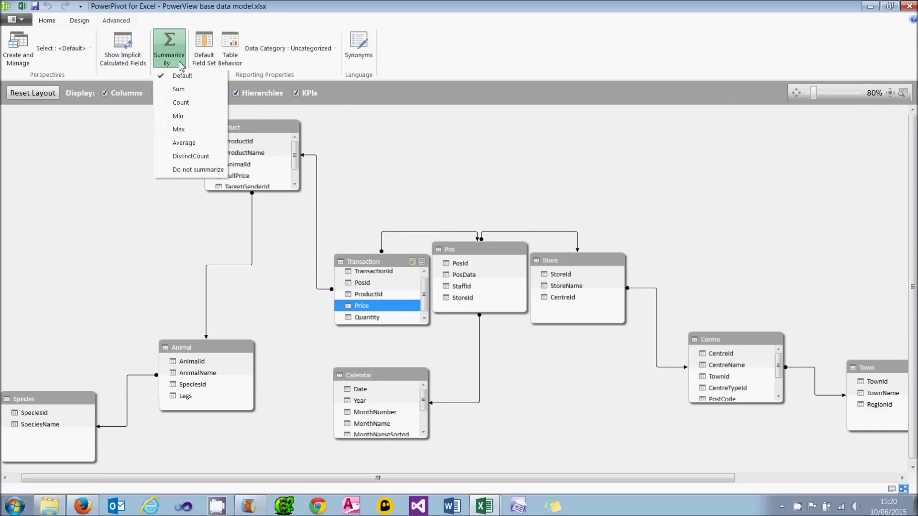
{"action": "left_click", "coordinate": [192, 142]}
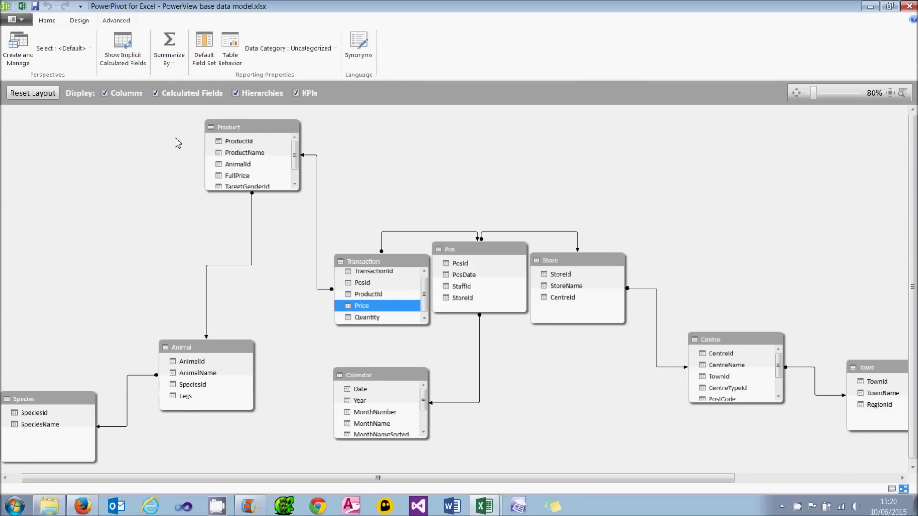
{"action": "left_click", "coordinate": [22, 6]}
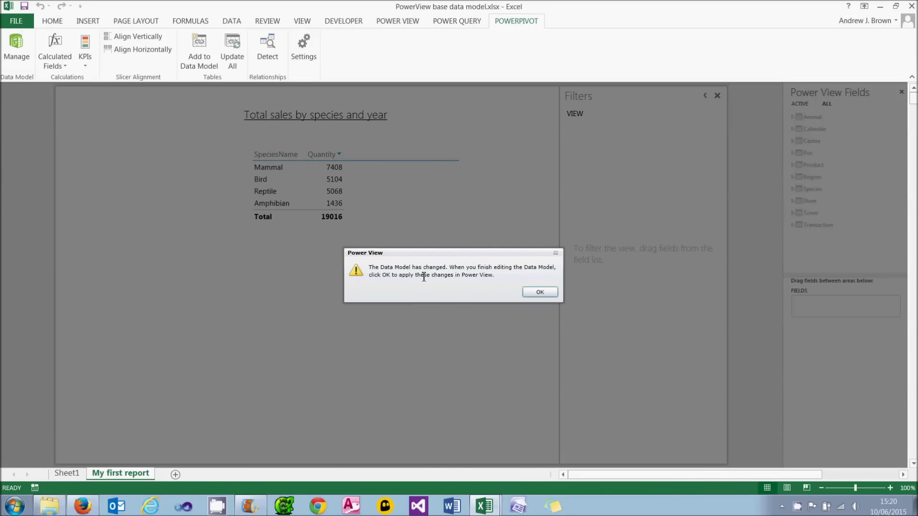
Accept the data model change notice and delete the species matrix from the report
{"action": "left_click", "coordinate": [541, 292]}
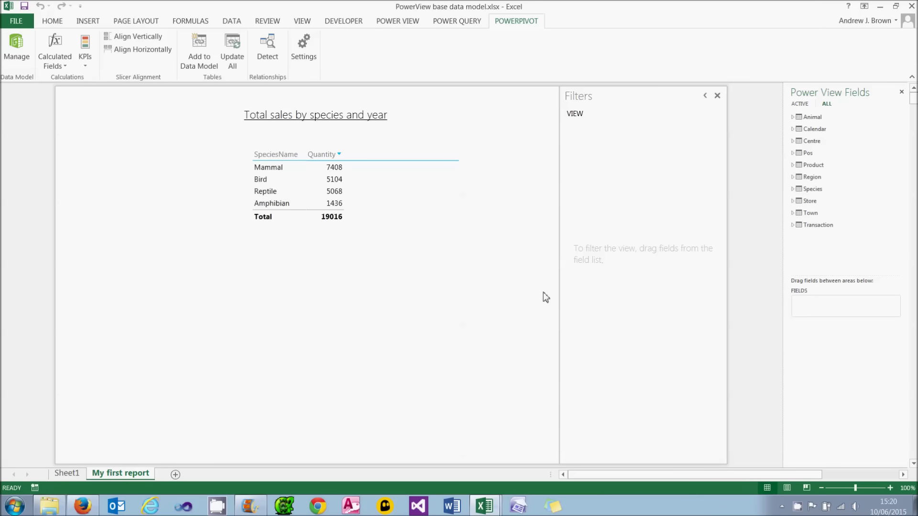
{"action": "left_click", "coordinate": [358, 193]}
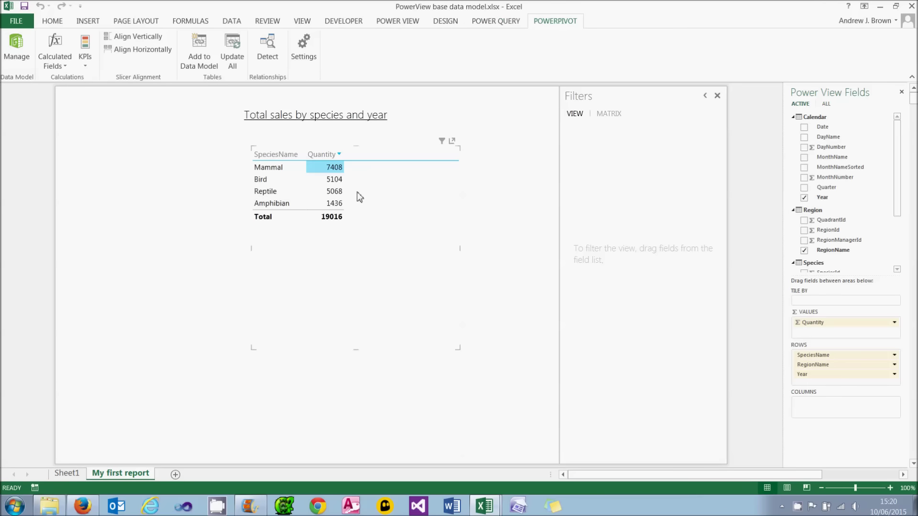
{"action": "key", "text": "Delete"}
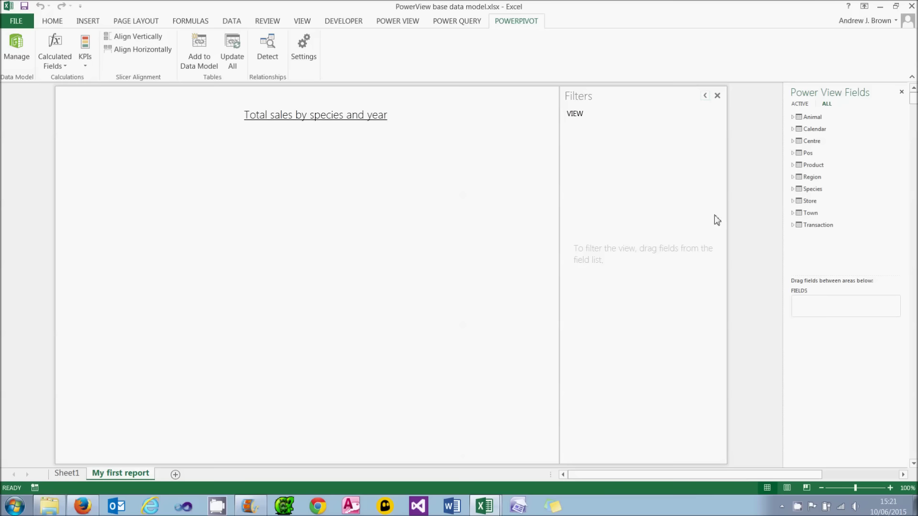
Build a RegionName, Year and Average of Price table and move it under the report title
{"action": "left_click", "coordinate": [794, 177]}
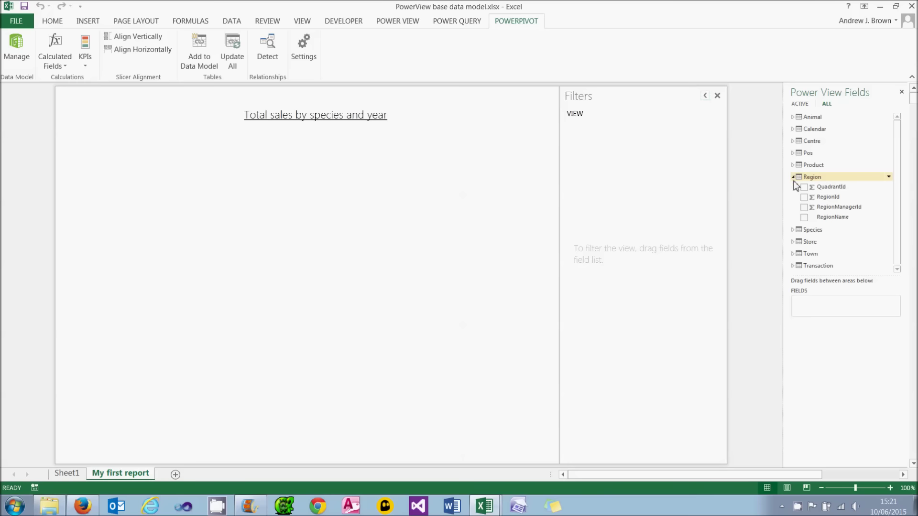
{"action": "left_click", "coordinate": [805, 217]}
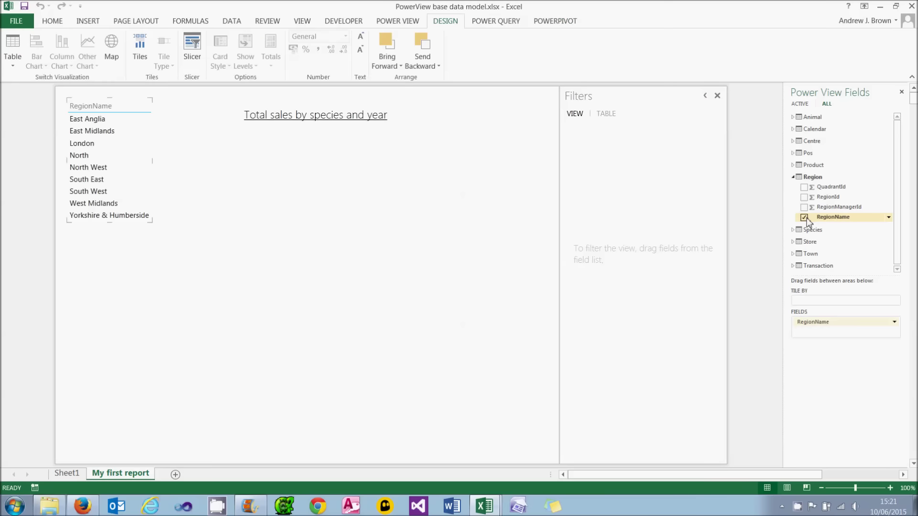
{"action": "left_click", "coordinate": [794, 129]}
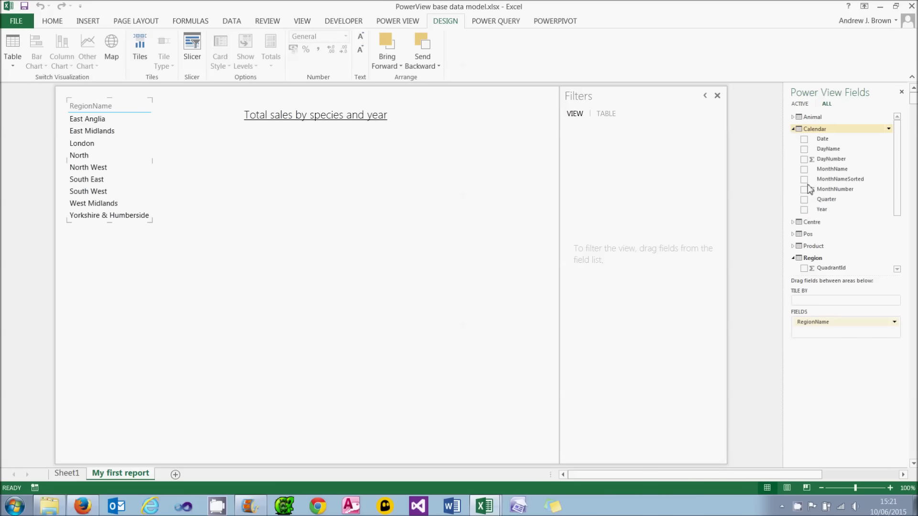
{"action": "left_click", "coordinate": [805, 210]}
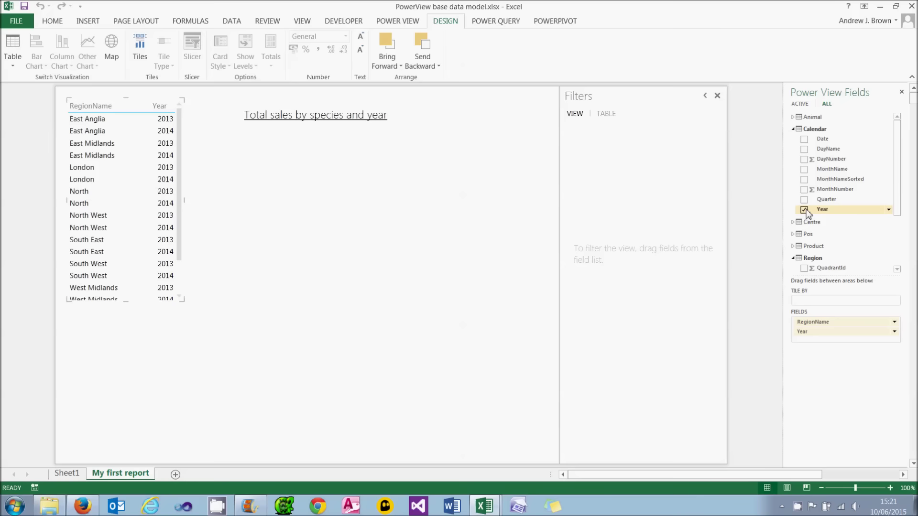
{"action": "scroll", "coordinate": [806, 213], "scroll_direction": "down", "scroll_amount": 3}
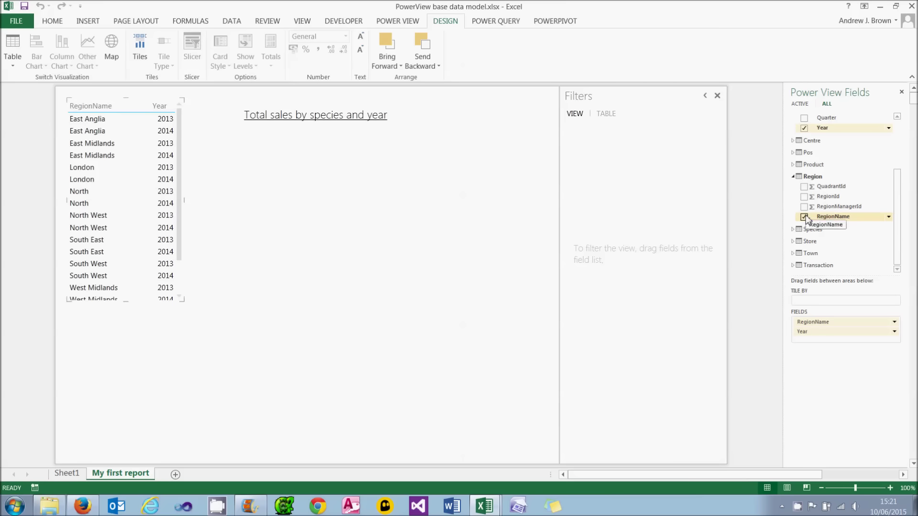
{"action": "left_click", "coordinate": [794, 265]}
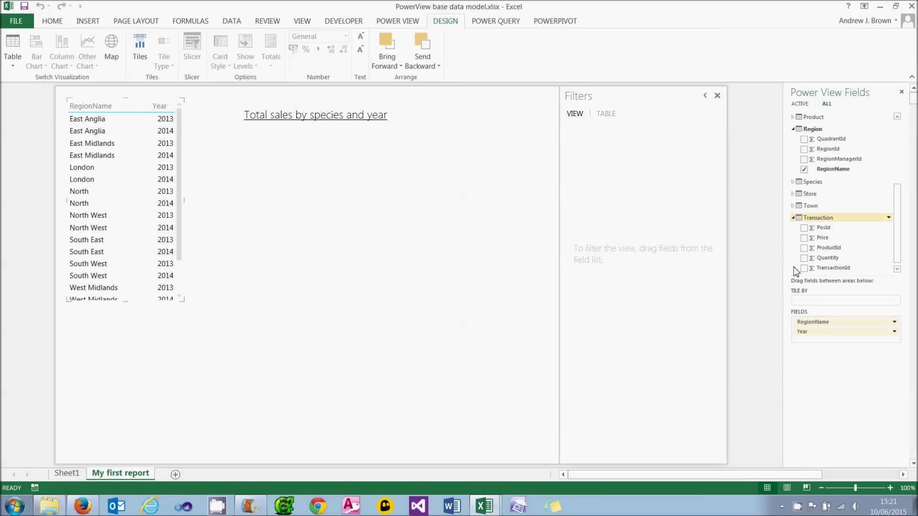
{"action": "left_click", "coordinate": [804, 238]}
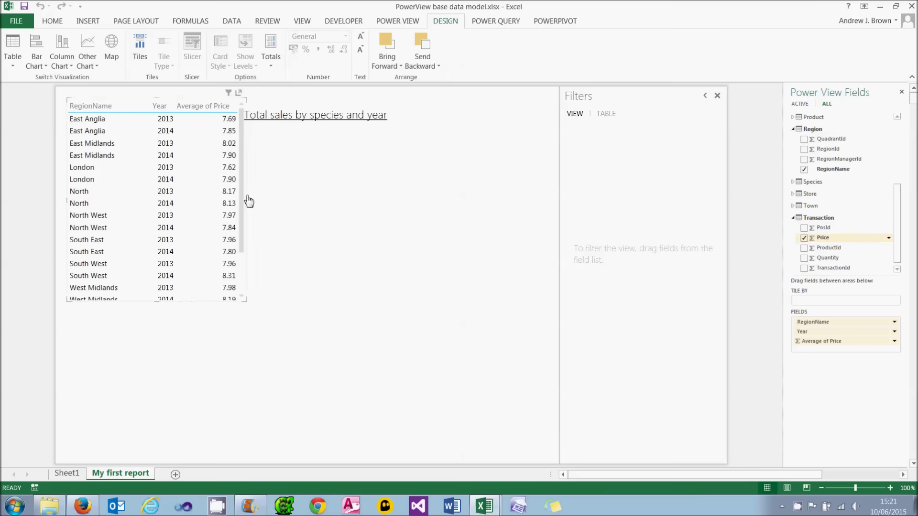
{"action": "left_click_drag", "start_coordinate": [248, 199], "coordinate": [402, 240]}
{"action": "left_click", "coordinate": [448, 247]}
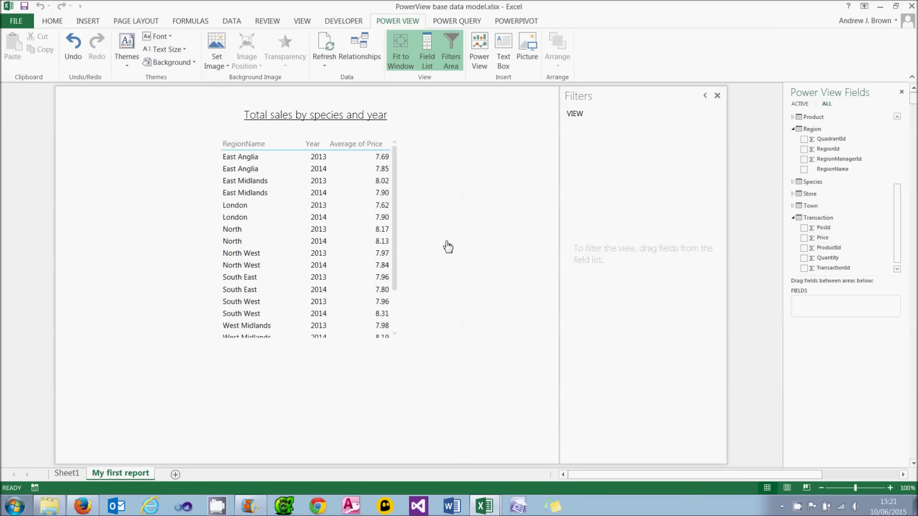